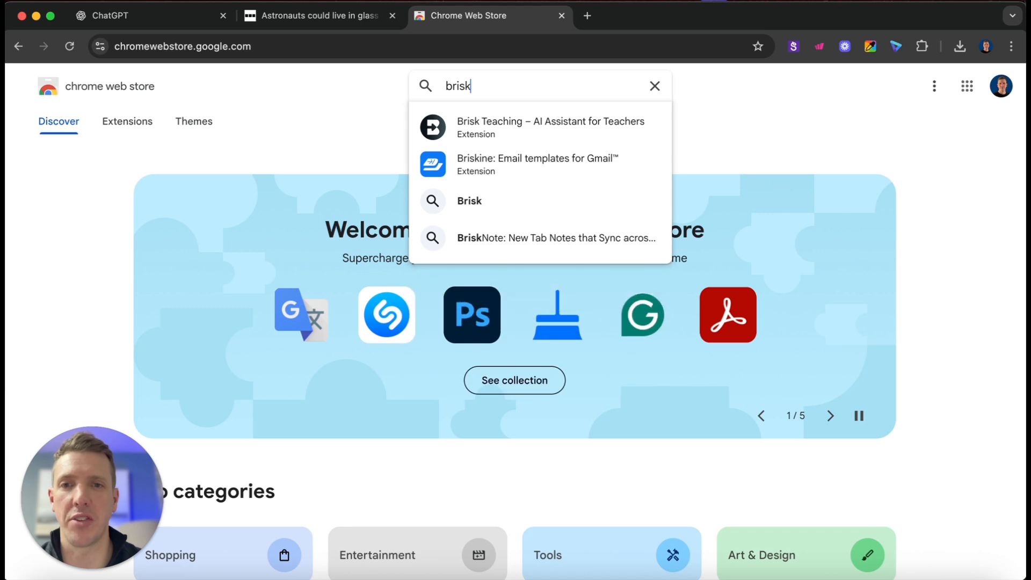
Install the Brisk Teaching – AI Assistant for Teachers extension and agree to its Terms of Use and Privacy Notice
{"action": "left_click", "coordinate": [511, 129]}
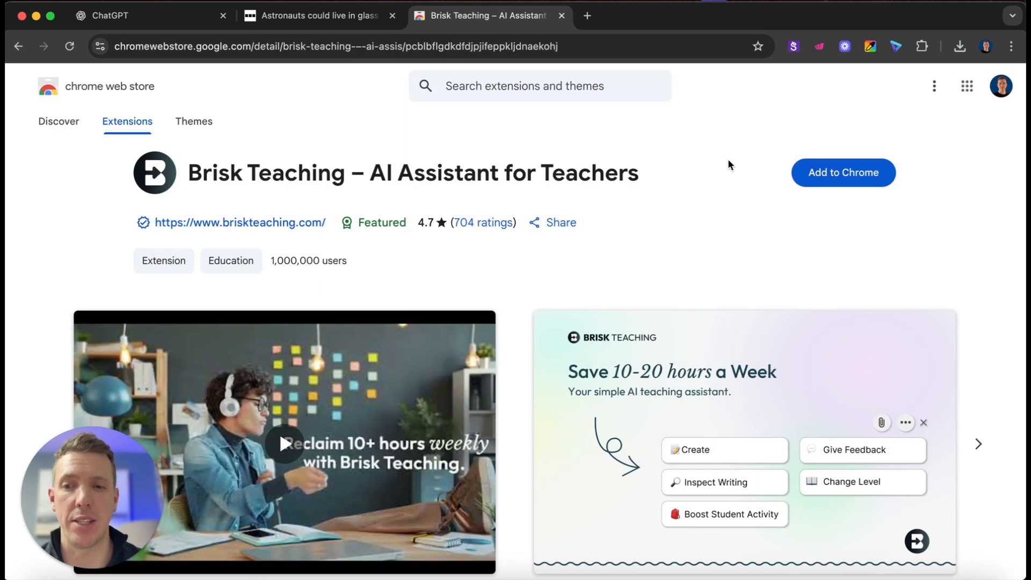
{"action": "left_click", "coordinate": [833, 175]}
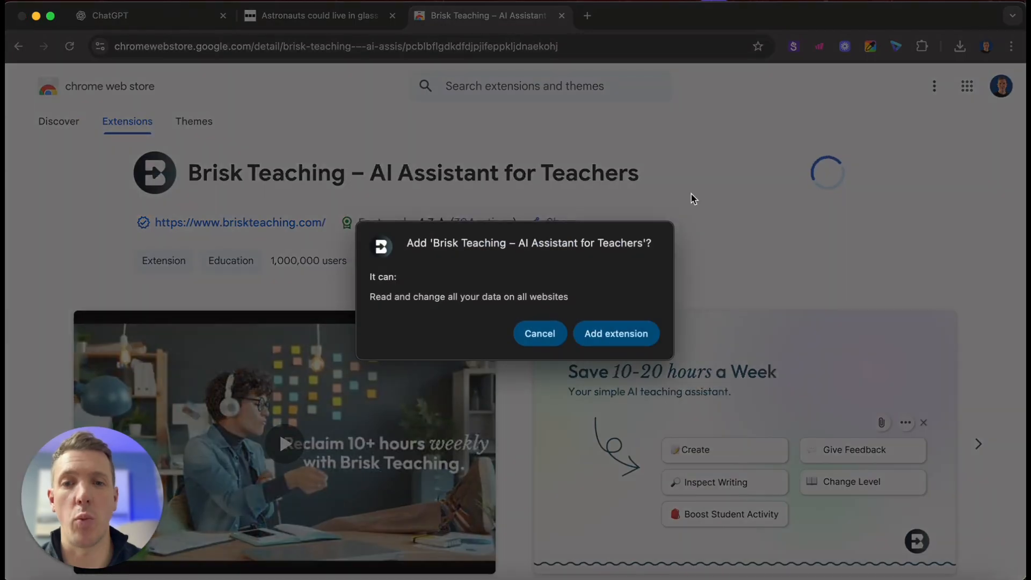
{"action": "left_click", "coordinate": [621, 334]}
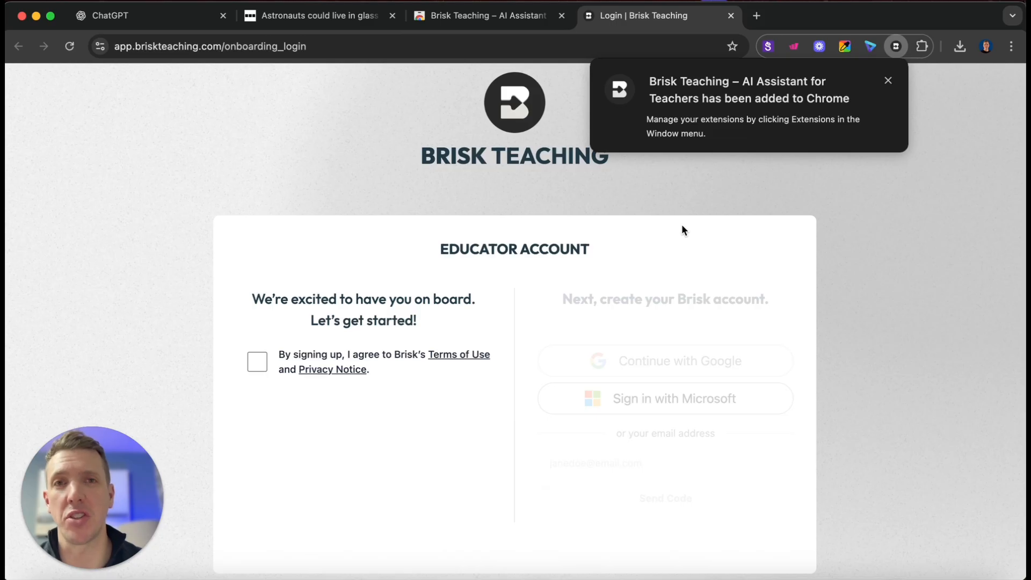
{"action": "left_click", "coordinate": [257, 362]}
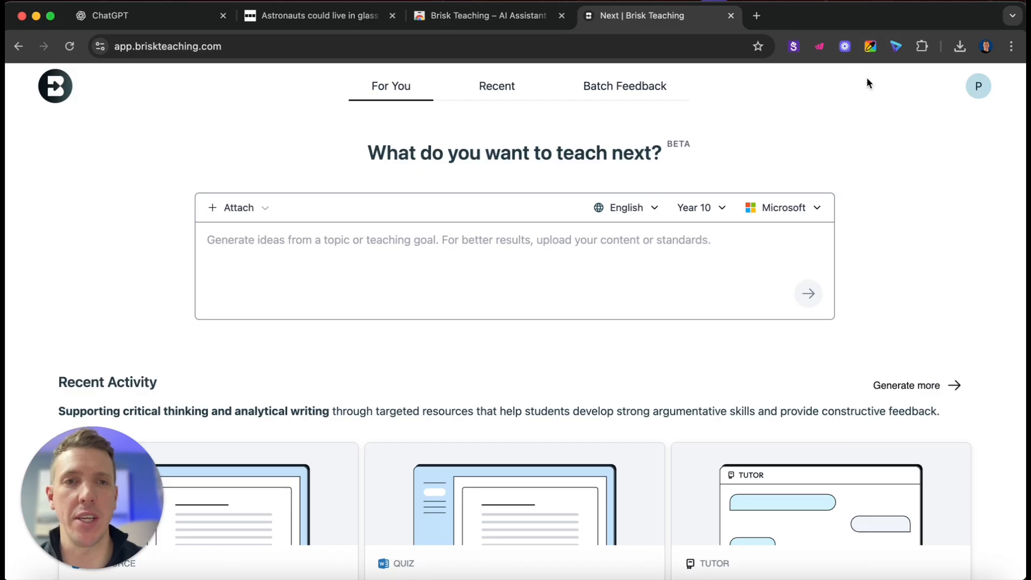
Pin the Brisk Teaching extension to the browser toolbar and close the extensions list
{"action": "left_click", "coordinate": [923, 47]}
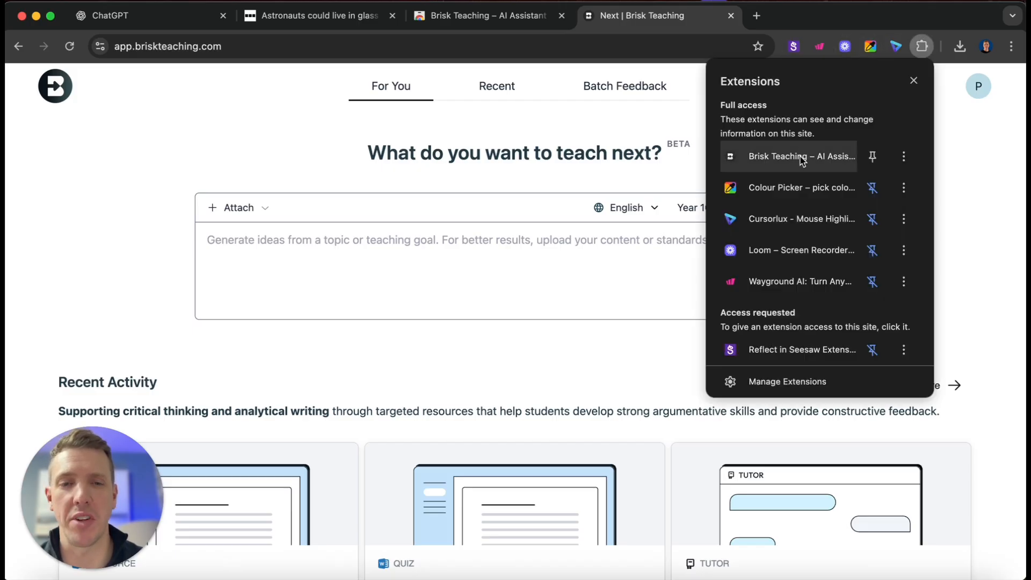
{"action": "left_click", "coordinate": [873, 157]}
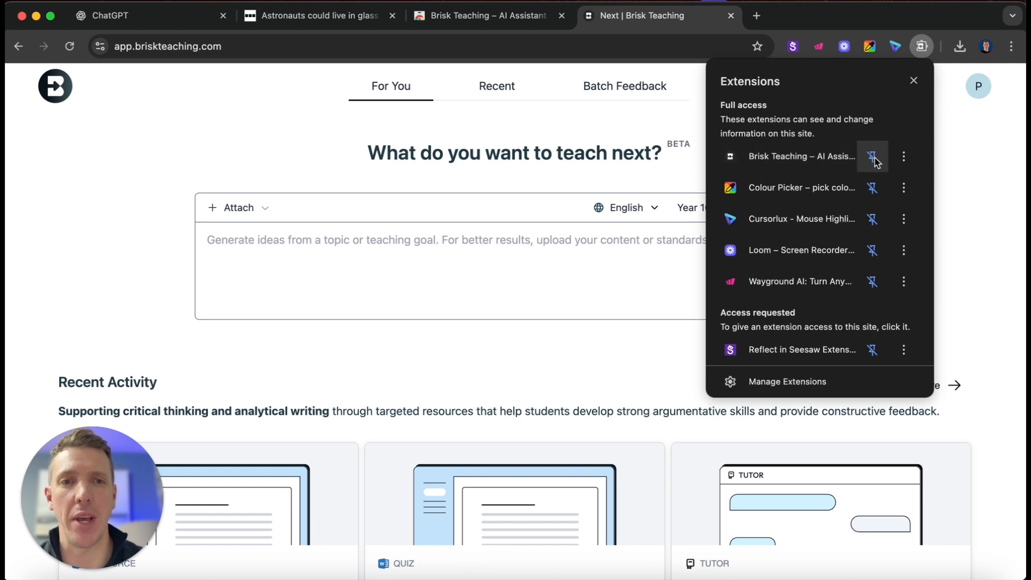
{"action": "left_click", "coordinate": [914, 81]}
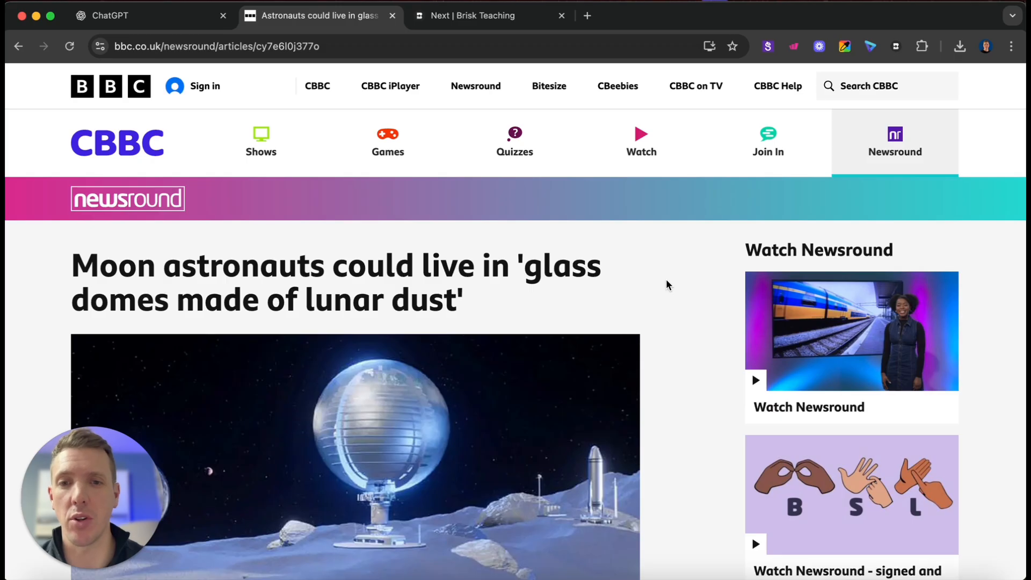
Launch Brisk on the BBC moon dome article, reposition its floating launcher near the page's centre, and dismiss the plan overview
{"action": "scroll", "coordinate": [679, 301], "scroll_direction": "down", "scroll_amount": 3}
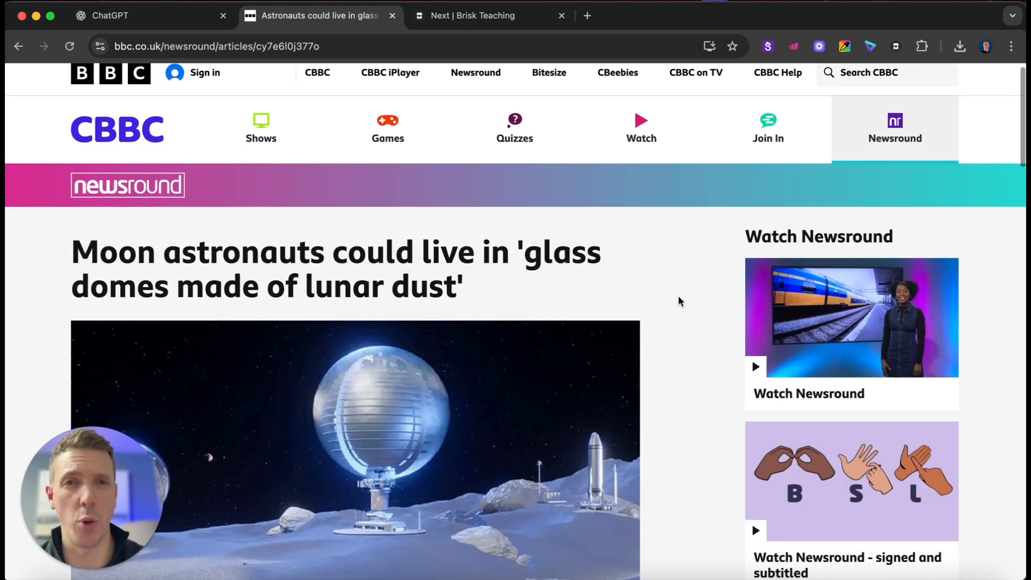
{"action": "scroll", "coordinate": [678, 301], "scroll_direction": "down", "scroll_amount": 7}
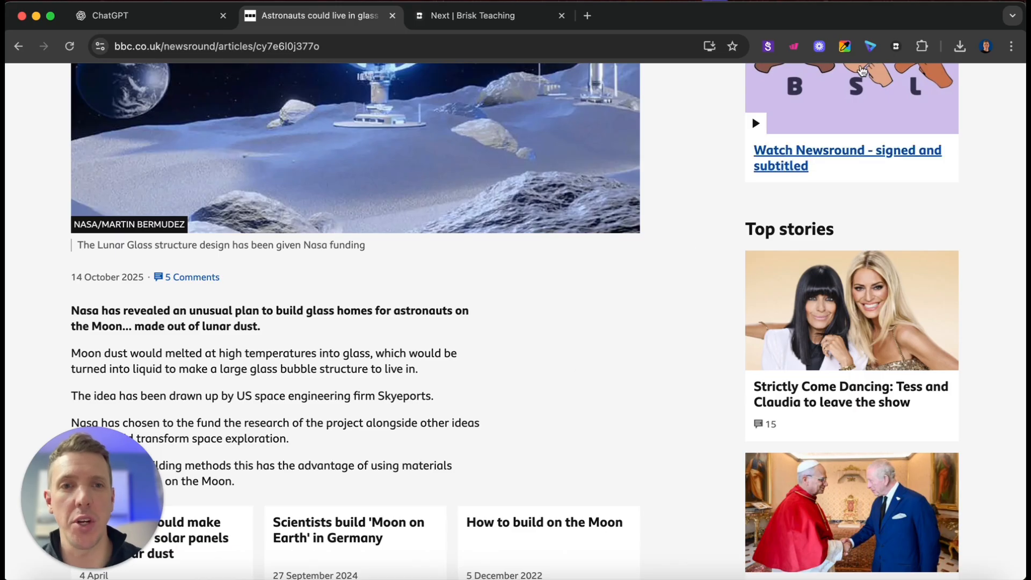
{"action": "left_click", "coordinate": [896, 48]}
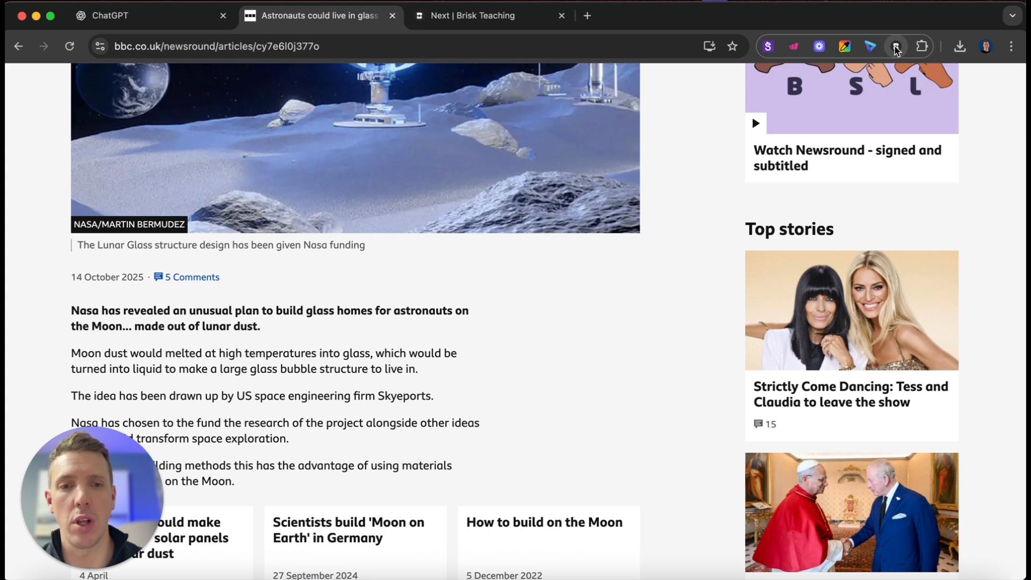
{"action": "left_click_drag", "start_coordinate": [910, 534], "coordinate": [548, 329]}
{"action": "left_click", "coordinate": [549, 330]}
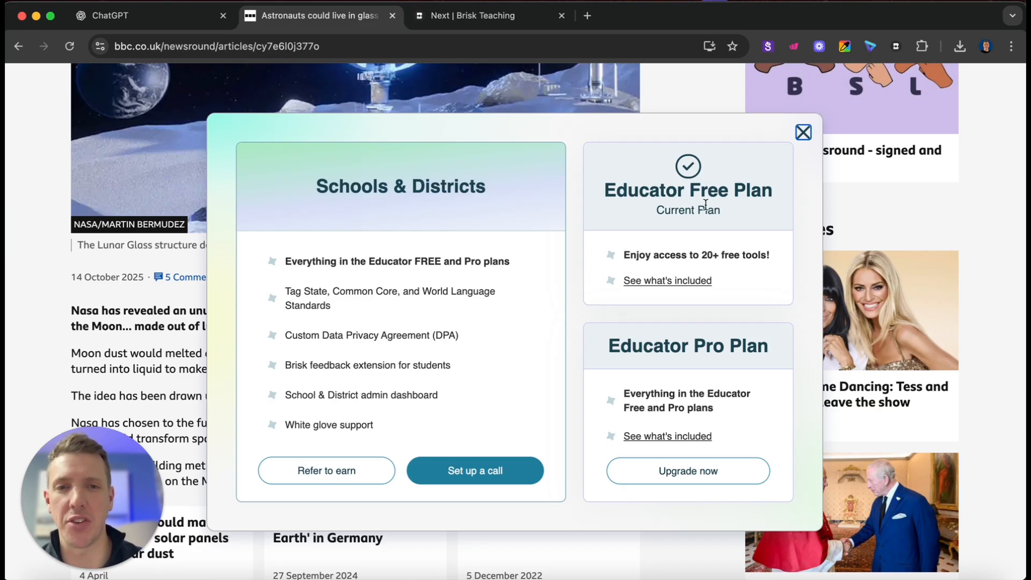
{"action": "left_click", "coordinate": [803, 133]}
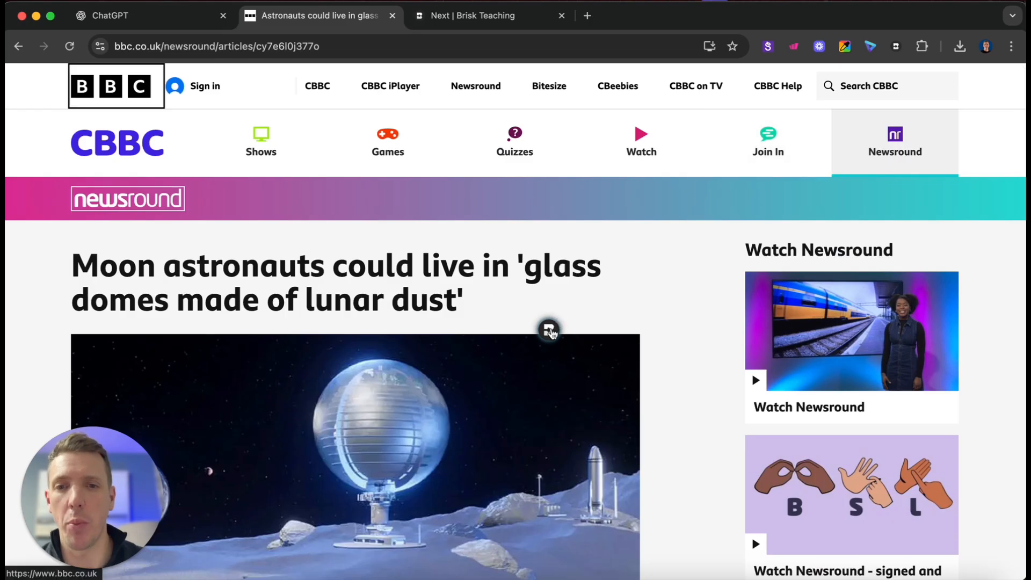
Start a Quiz from Brisk's Create Library for the moon article and dismiss the tip about citing sources
{"action": "left_click", "coordinate": [549, 331]}
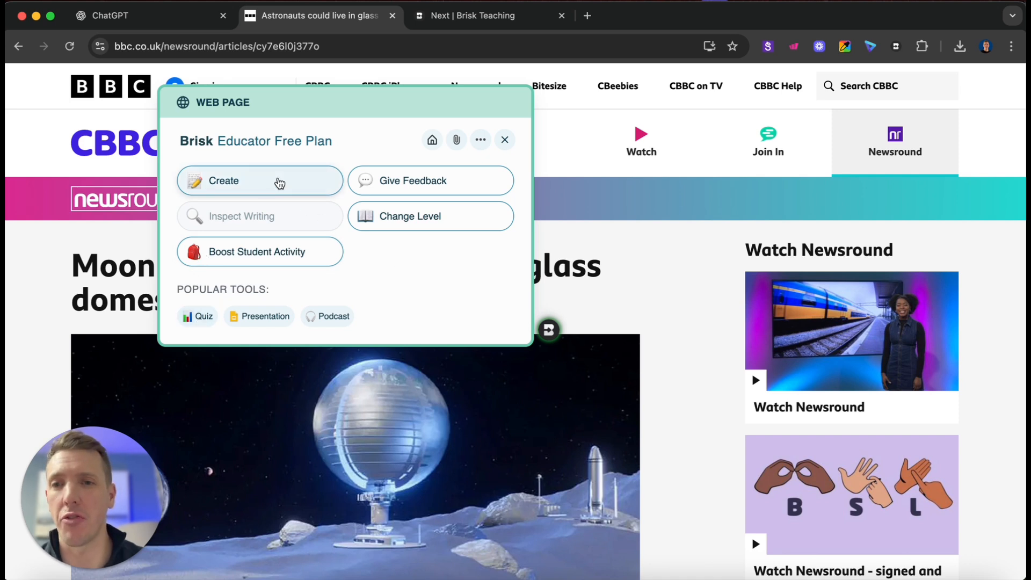
{"action": "left_click", "coordinate": [278, 182]}
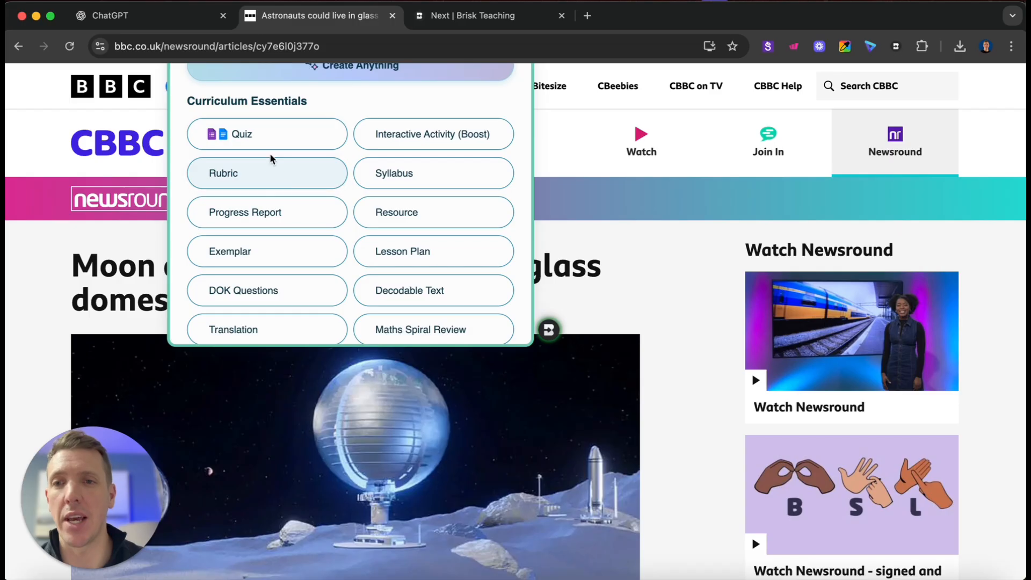
{"action": "left_click", "coordinate": [265, 140]}
{"action": "left_click_drag", "start_coordinate": [549, 339], "coordinate": [589, 427]}
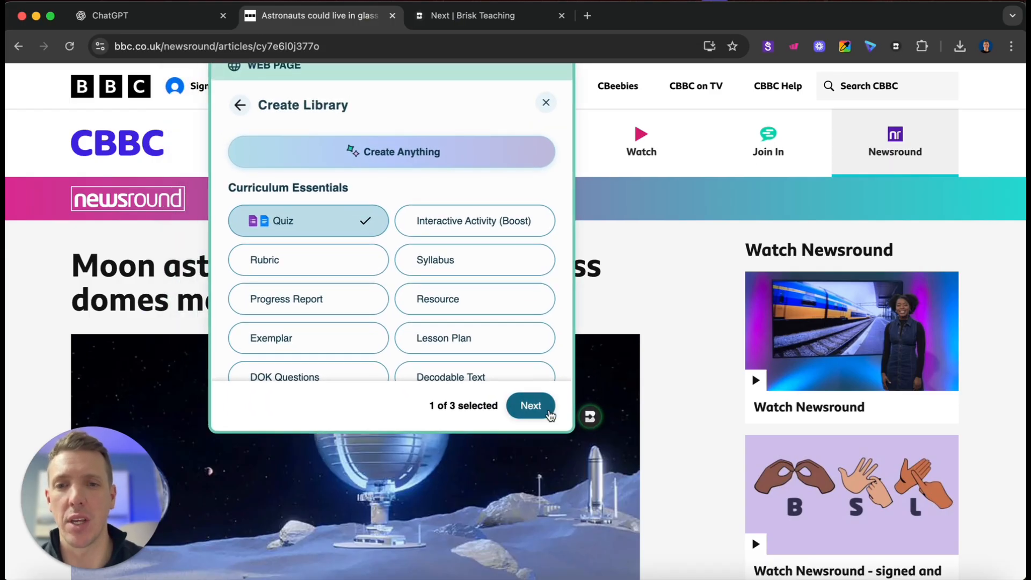
{"action": "left_click", "coordinate": [531, 432]}
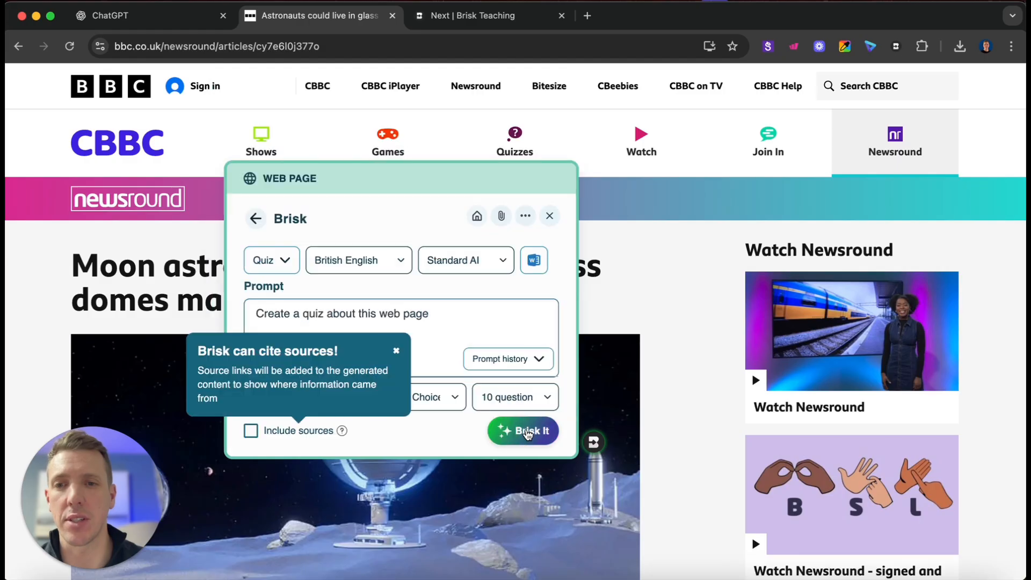
{"action": "left_click", "coordinate": [395, 351]}
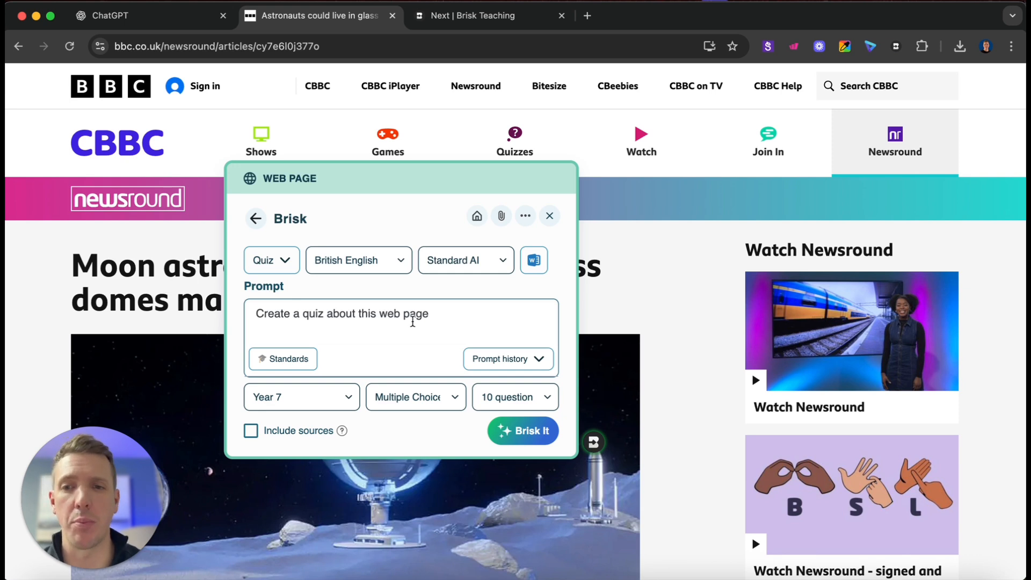
Generate the quiz for Year 5 with Short Response as the question type and 5 questions
{"action": "left_click", "coordinate": [344, 396]}
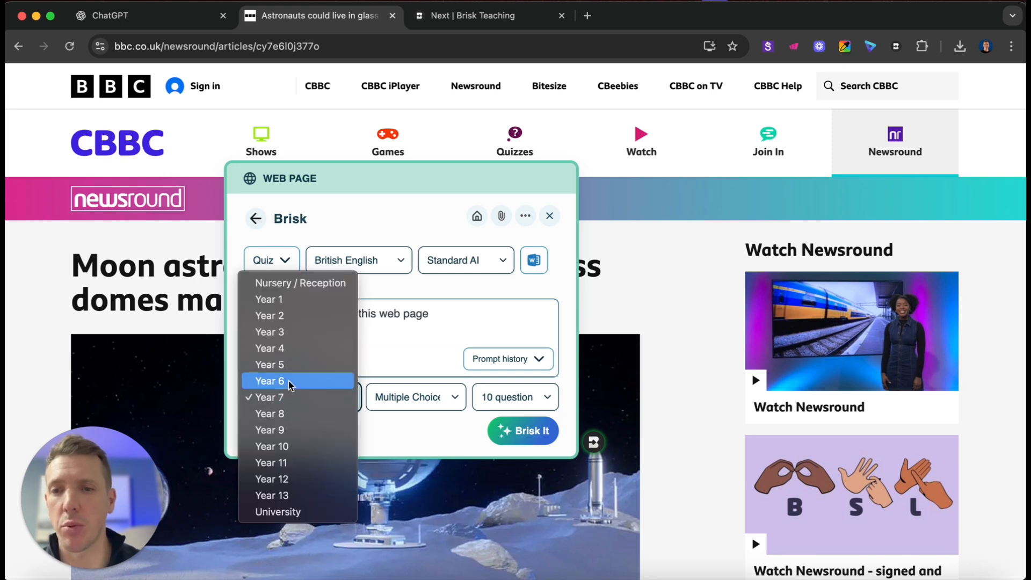
{"action": "left_click", "coordinate": [284, 366]}
{"action": "left_click", "coordinate": [433, 400]}
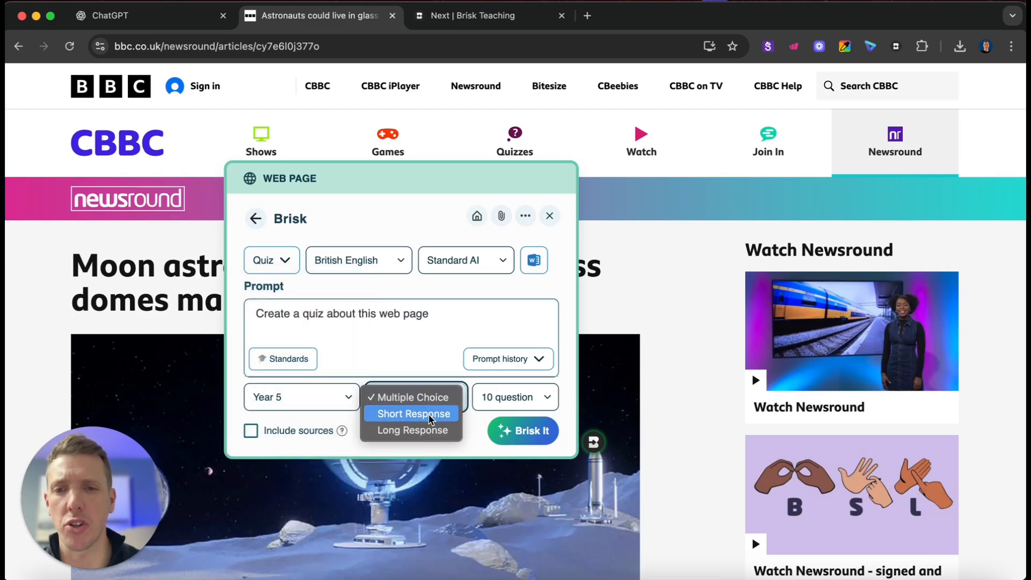
{"action": "left_click", "coordinate": [430, 415]}
{"action": "left_click", "coordinate": [505, 411]}
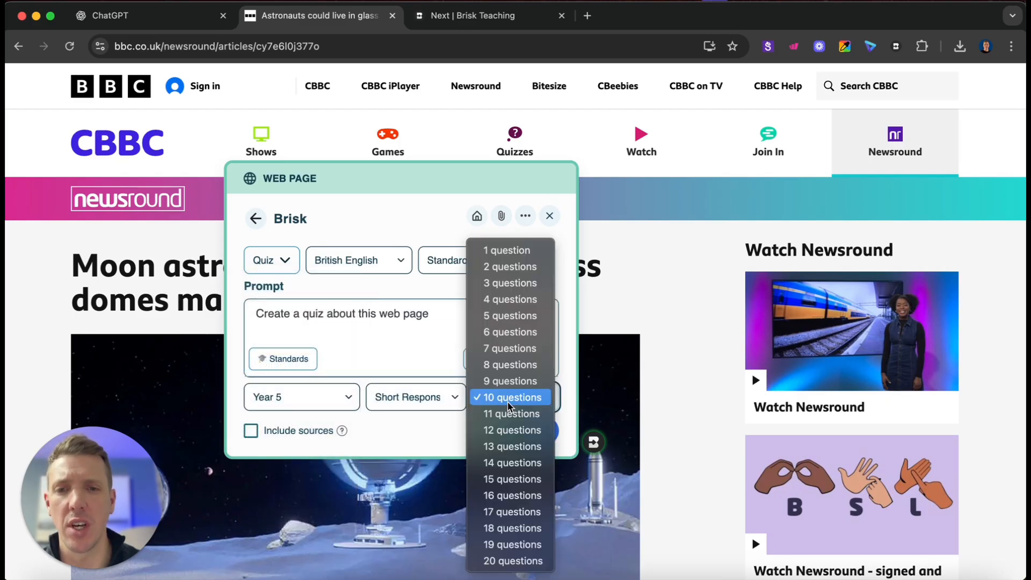
{"action": "left_click", "coordinate": [506, 321]}
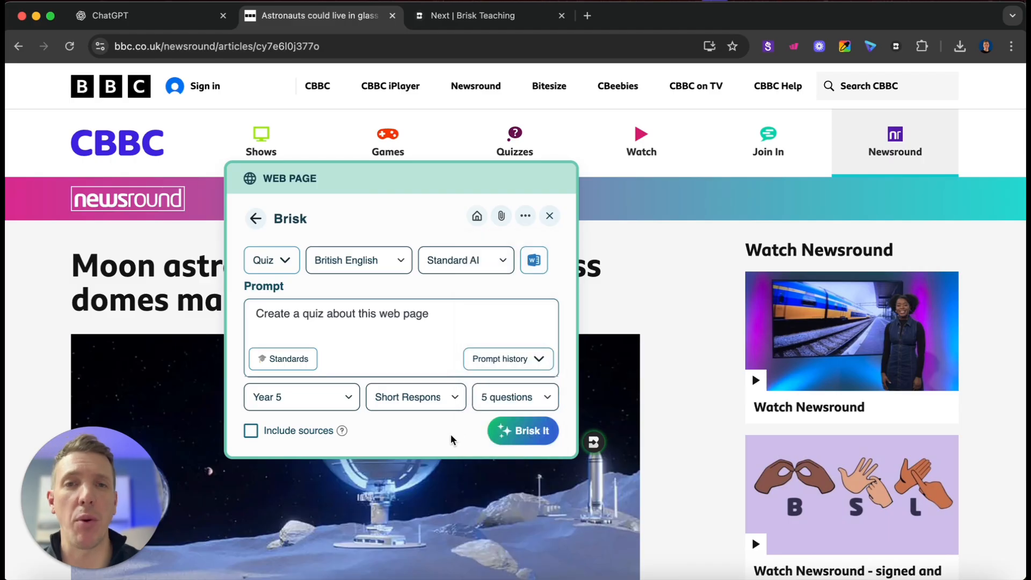
{"action": "left_click", "coordinate": [502, 431]}
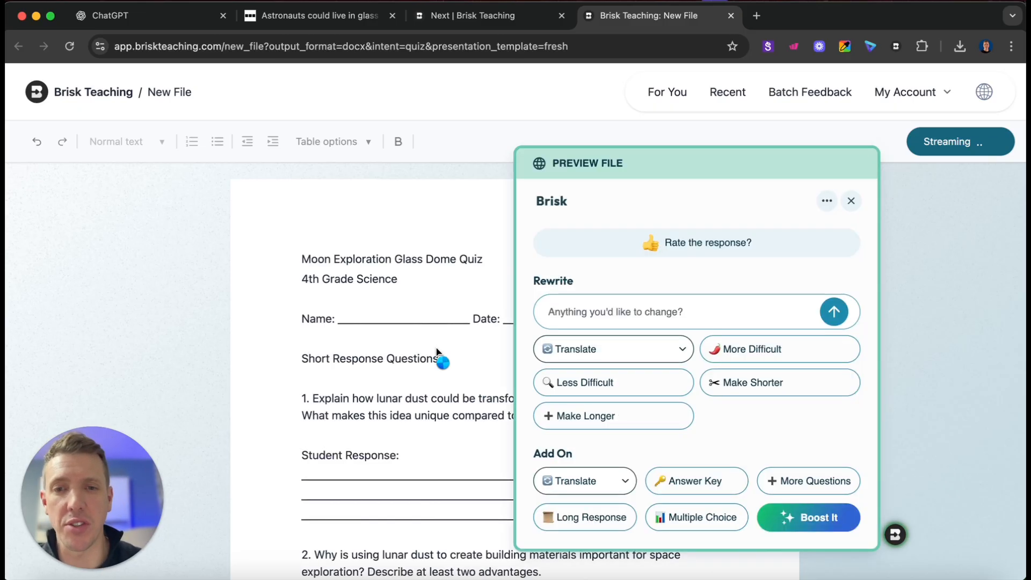
Close the Brisk rewrite panel and replace "4th Grade" in the quiz subtitle with "Year 5"
{"action": "left_click", "coordinate": [585, 311]}
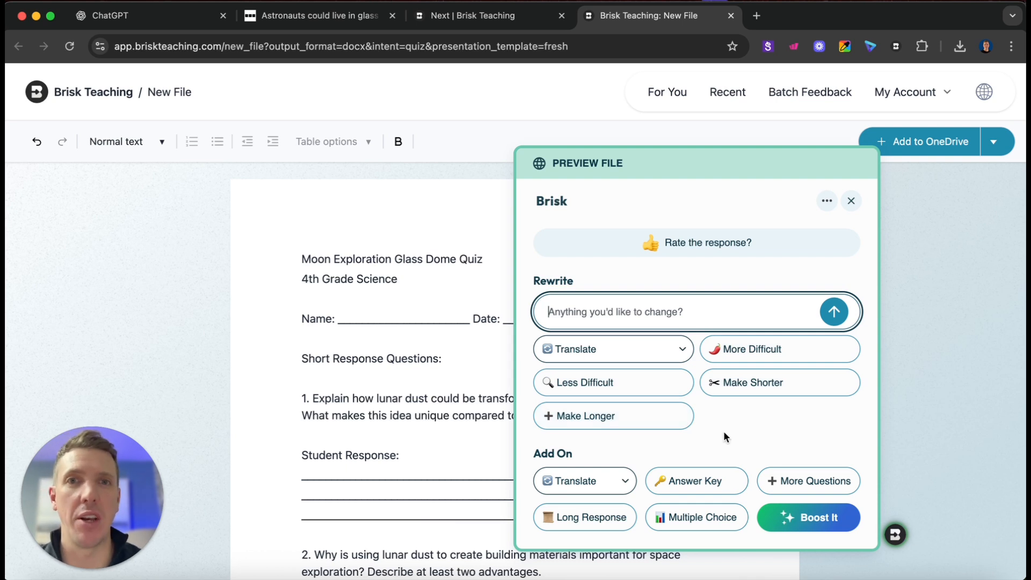
{"action": "left_click", "coordinate": [852, 202]}
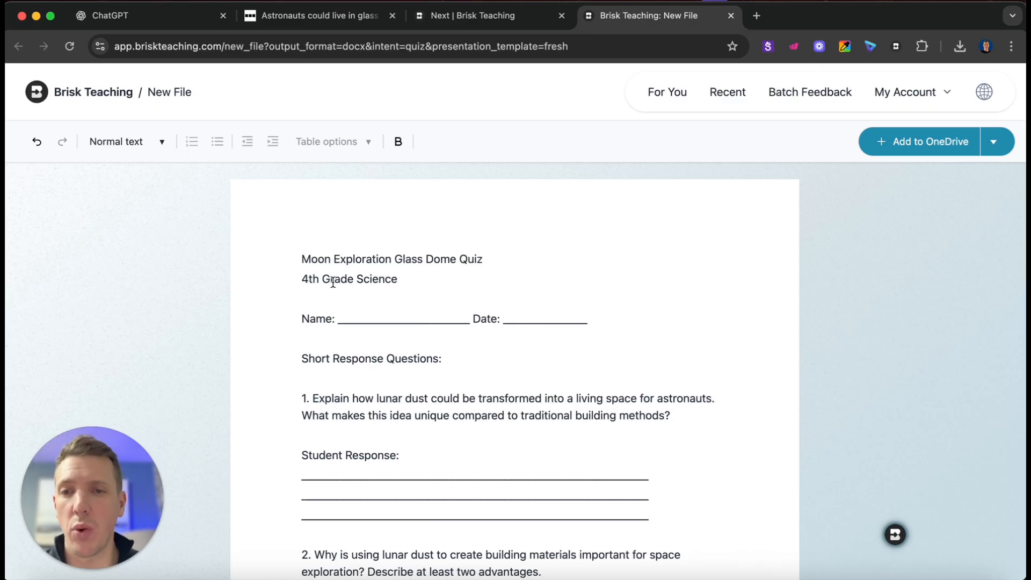
{"action": "left_click_drag", "start_coordinate": [353, 280], "coordinate": [303, 280]}
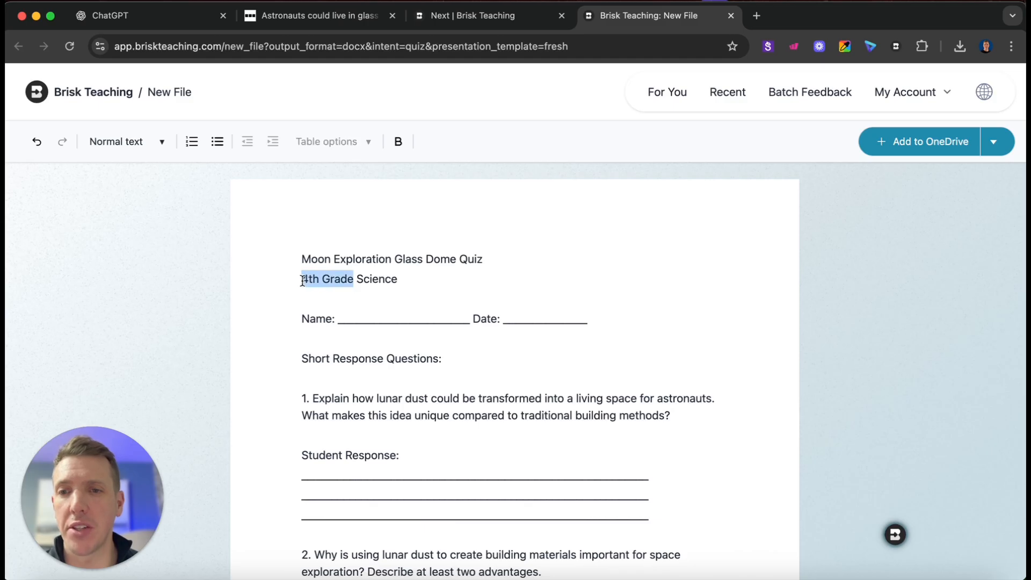
{"action": "type", "text": "Year 5"}
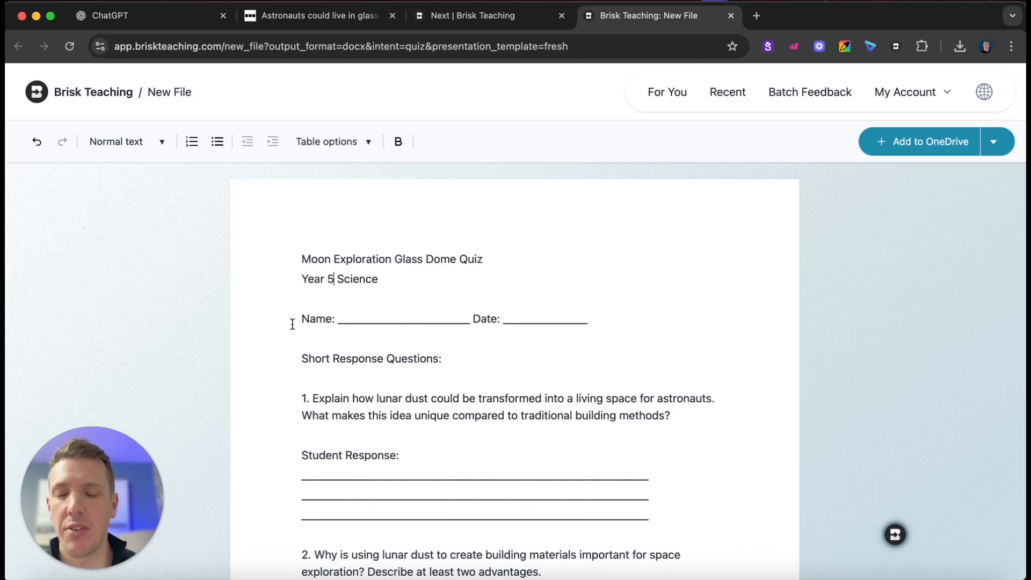
Review the generated quiz's short response questions and their answer lines from question 1 to question 5
{"action": "scroll", "coordinate": [394, 358], "scroll_direction": "down", "scroll_amount": 3}
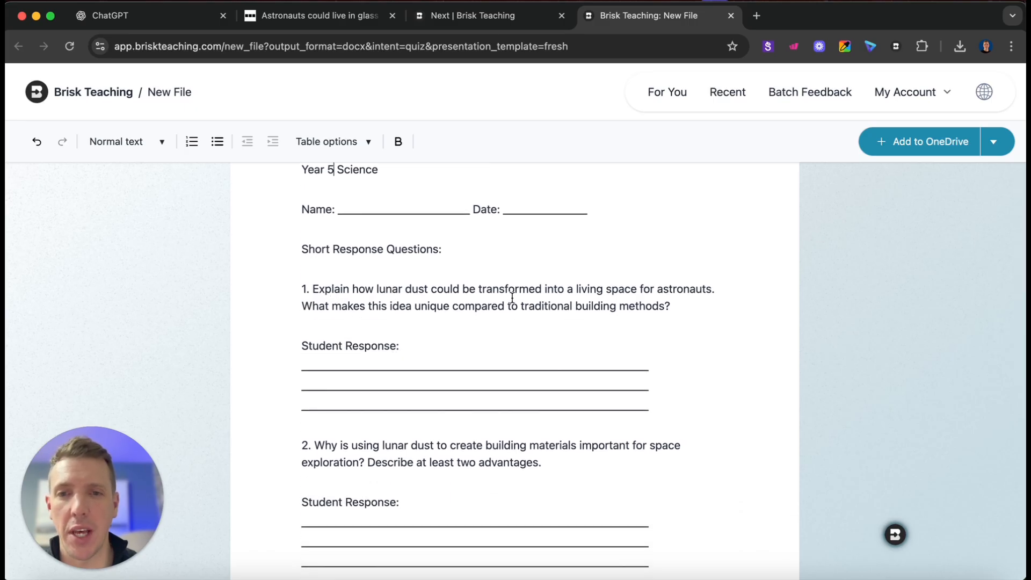
{"action": "scroll", "coordinate": [562, 319], "scroll_direction": "down", "scroll_amount": 2}
{"action": "scroll", "coordinate": [562, 319], "scroll_direction": "down", "scroll_amount": 1}
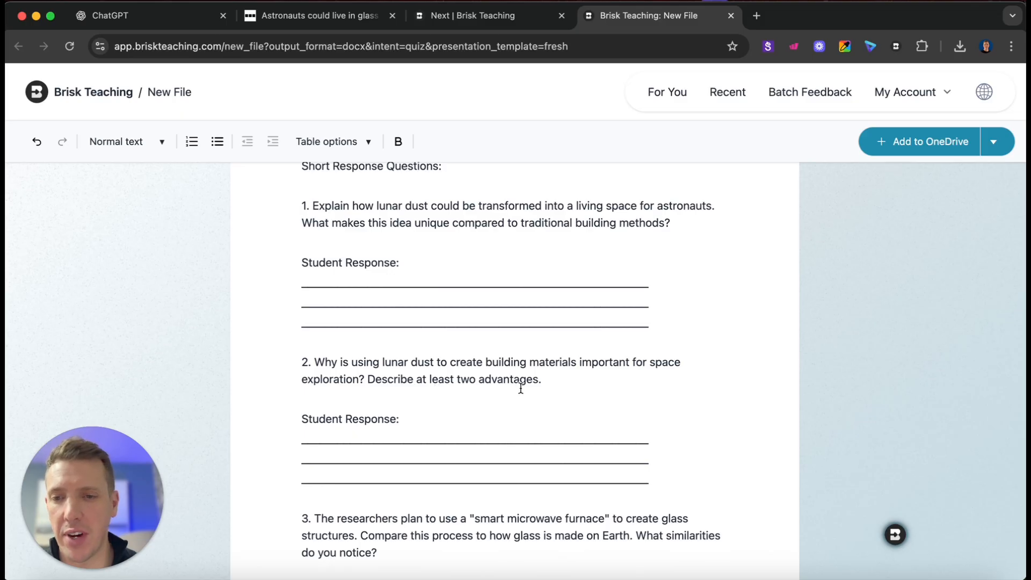
{"action": "scroll", "coordinate": [518, 386], "scroll_direction": "down", "scroll_amount": 4}
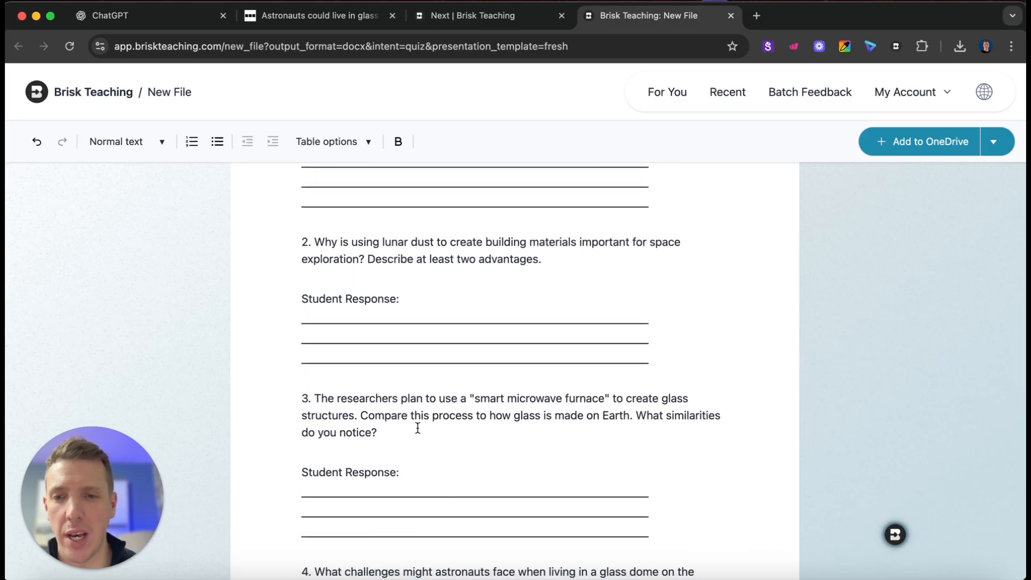
{"action": "scroll", "coordinate": [418, 428], "scroll_direction": "down", "scroll_amount": 3}
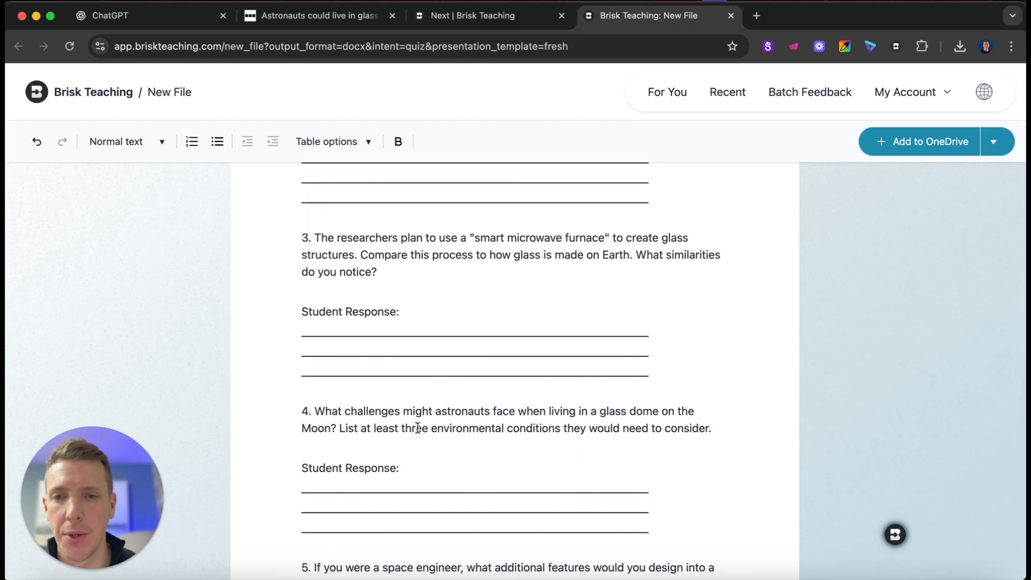
{"action": "scroll", "coordinate": [417, 427], "scroll_direction": "down", "scroll_amount": 1}
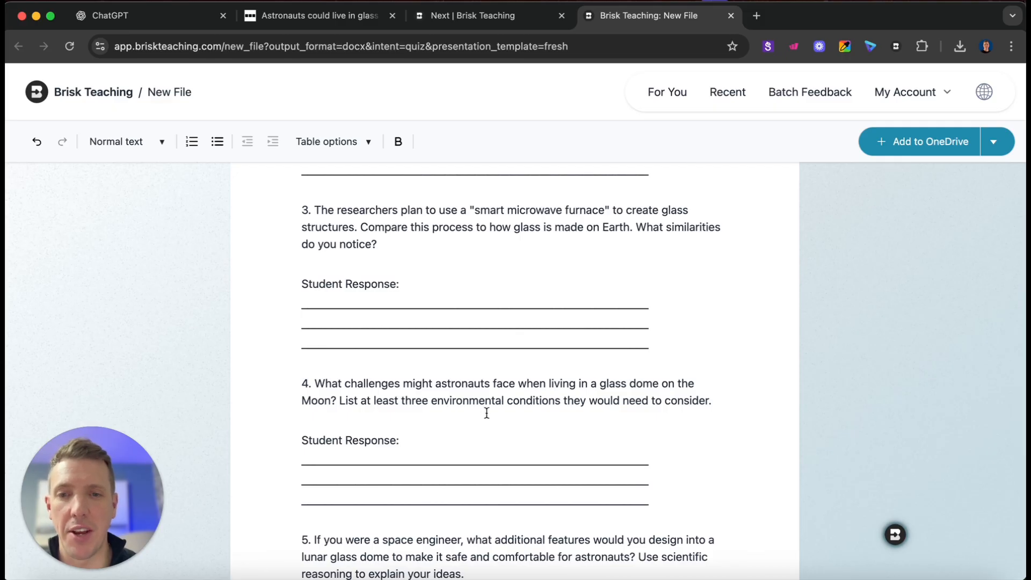
{"action": "scroll", "coordinate": [566, 407], "scroll_direction": "down", "scroll_amount": 2}
Add a fourth answer line under question 4, keeping a blank line before question 5
{"action": "left_click_drag", "start_coordinate": [647, 410], "coordinate": [302, 406]}
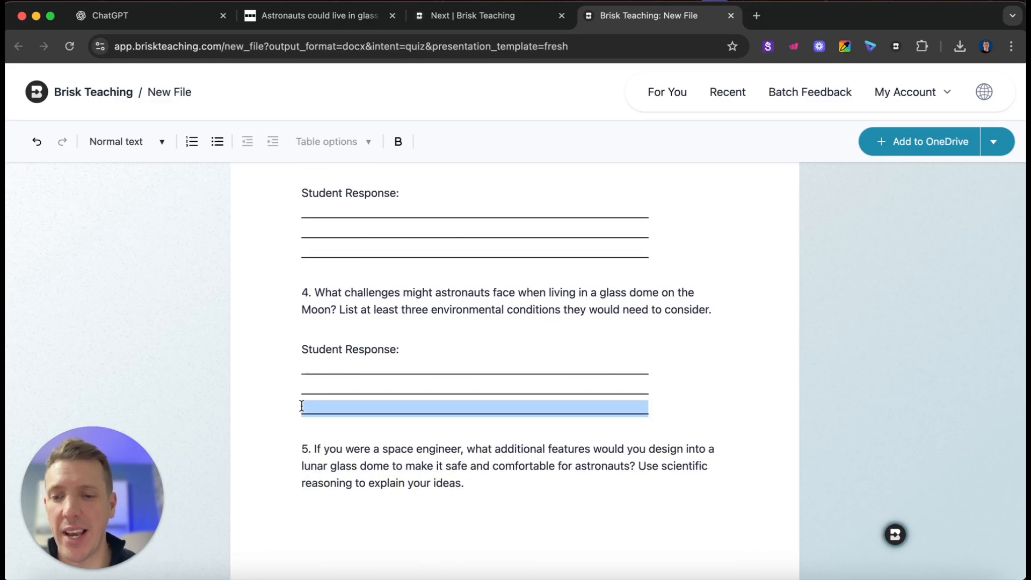
{"action": "left_click", "coordinate": [305, 428]}
{"action": "key", "text": "super+v"}
{"action": "left_click", "coordinate": [307, 448]}
{"action": "key", "text": "BackSpace"}
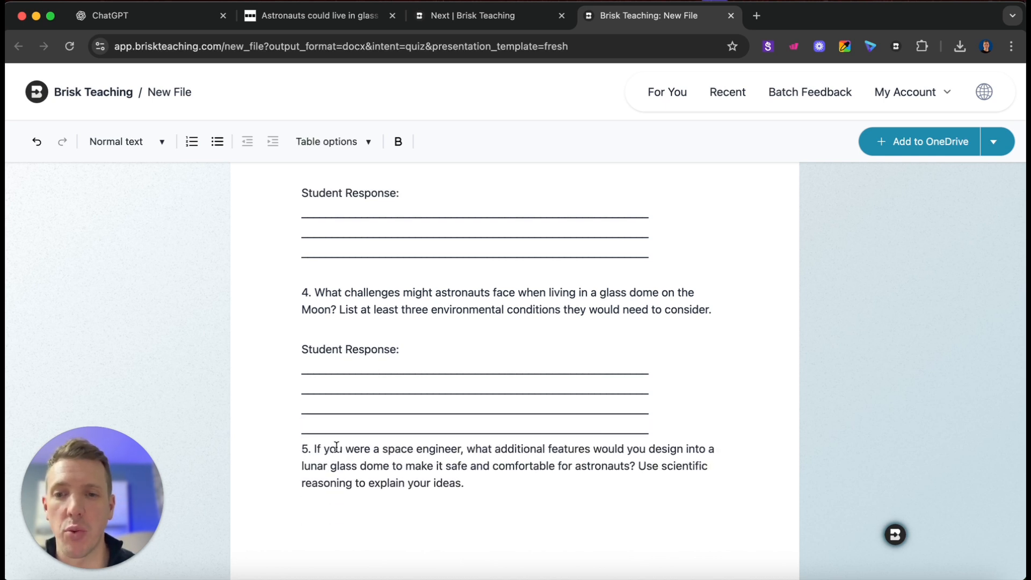
{"action": "left_click", "coordinate": [301, 448]}
{"action": "scroll", "coordinate": [301, 449], "scroll_direction": "down", "scroll_amount": 2}
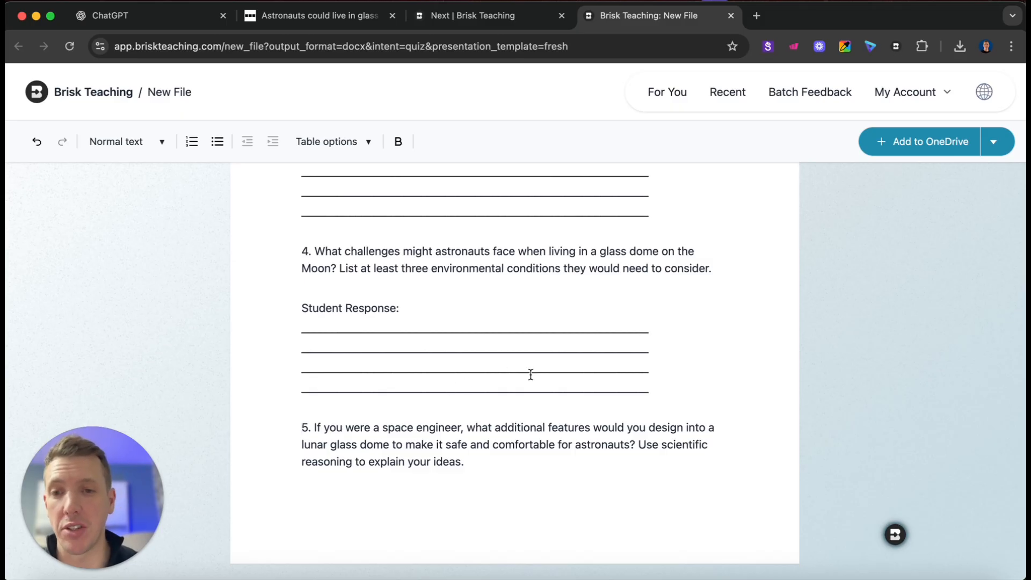
{"action": "scroll", "coordinate": [586, 363], "scroll_direction": "up", "scroll_amount": 5}
{"action": "scroll", "coordinate": [586, 364], "scroll_direction": "up", "scroll_amount": 10}
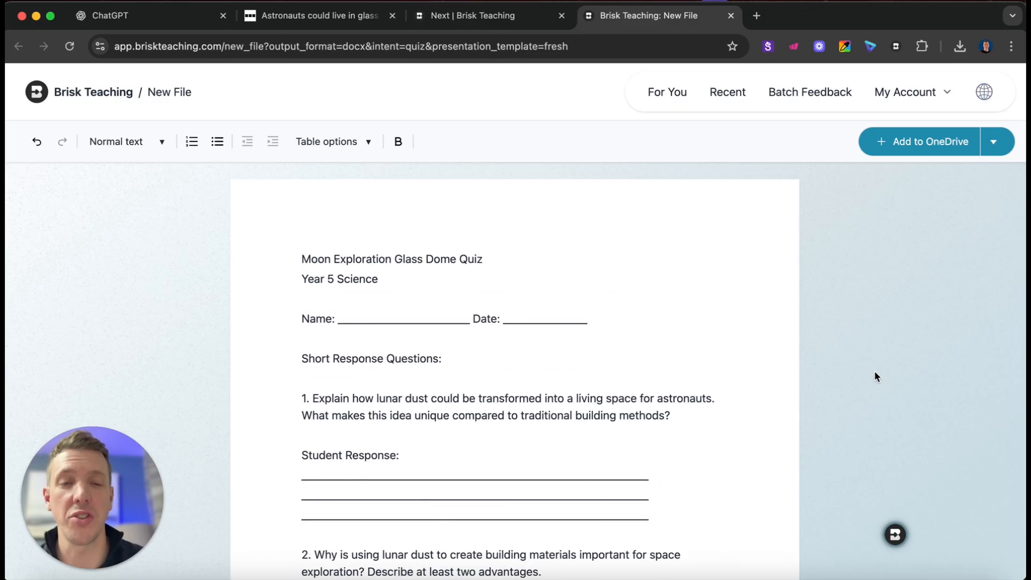
Check which file formats the edited Moon Exploration Glass Dome quiz can be saved in
{"action": "left_click", "coordinate": [994, 148]}
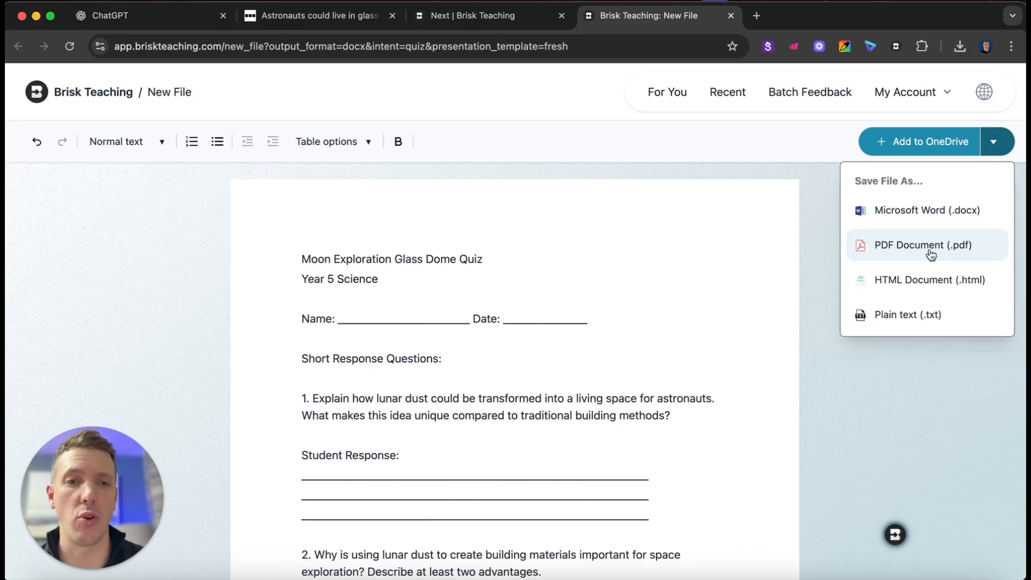
{"action": "left_click", "coordinate": [899, 370]}
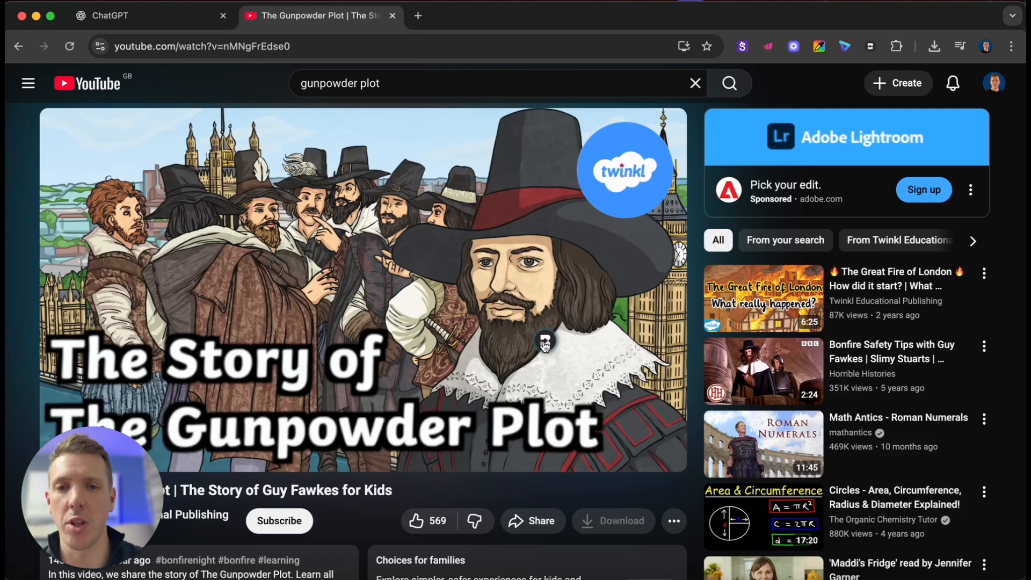
Start a Brisk quiz from the Gunpowder Plot YouTube video, with Google Form as the output format
{"action": "left_click", "coordinate": [545, 341]}
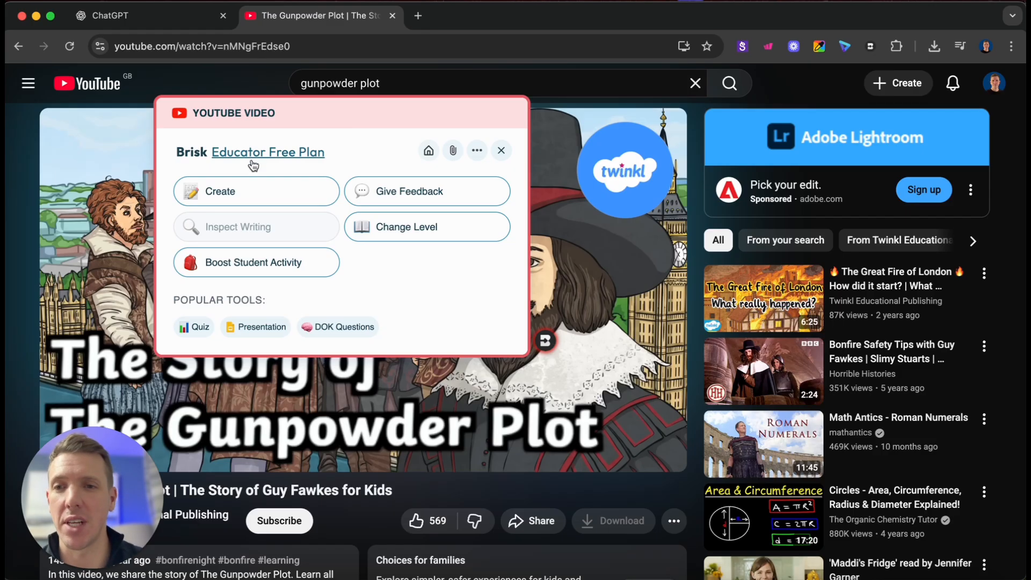
{"action": "left_click", "coordinate": [252, 195]}
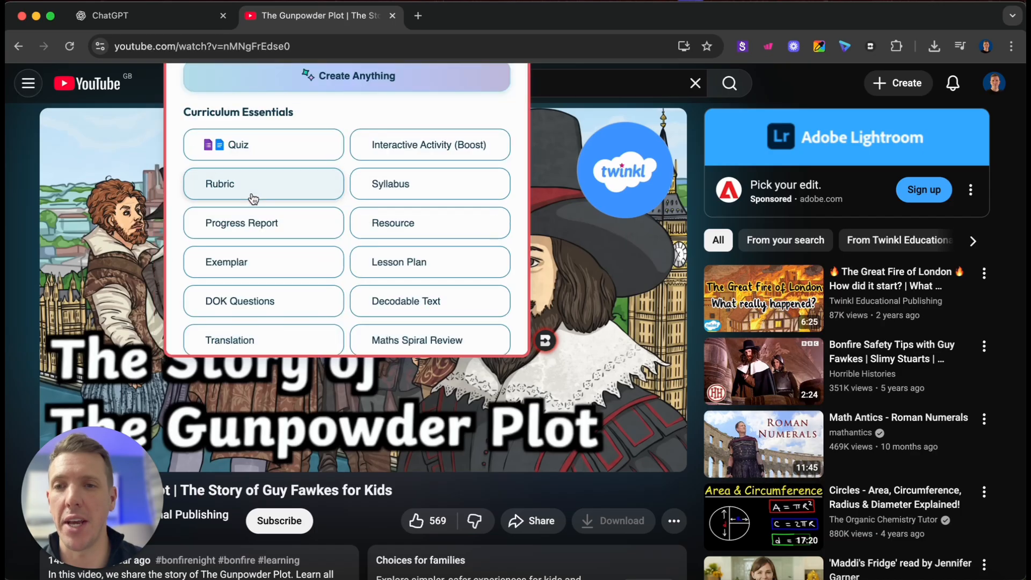
{"action": "left_click", "coordinate": [255, 155]}
{"action": "left_click", "coordinate": [485, 330]}
{"action": "left_click_drag", "start_coordinate": [546, 341], "coordinate": [611, 375]}
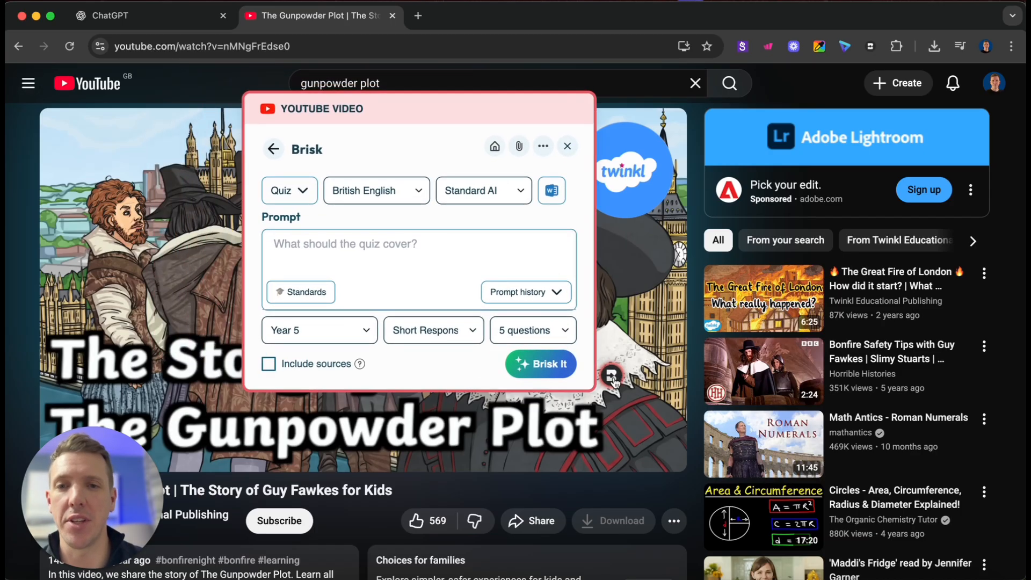
{"action": "left_click", "coordinate": [552, 194]}
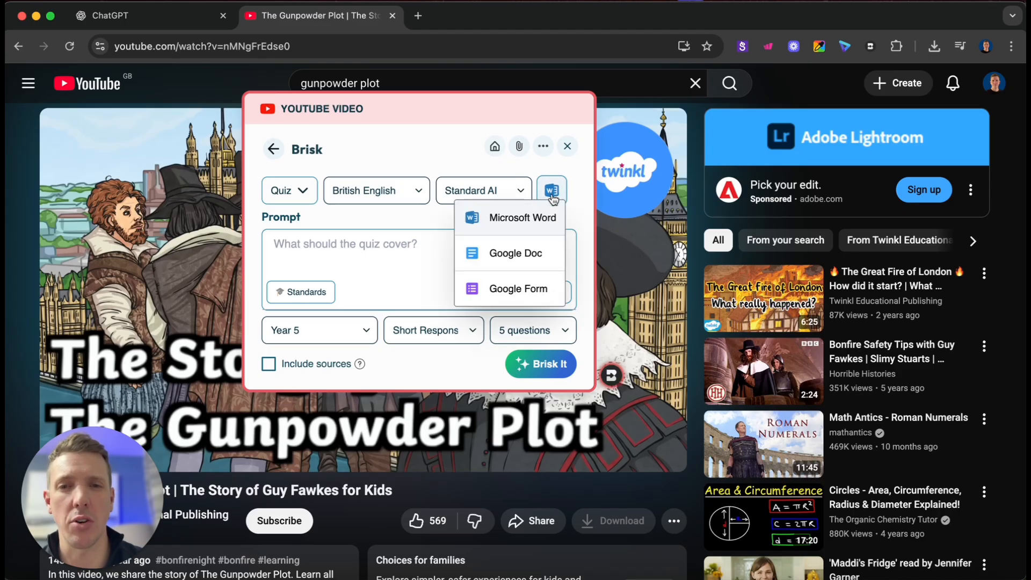
{"action": "left_click", "coordinate": [528, 289]}
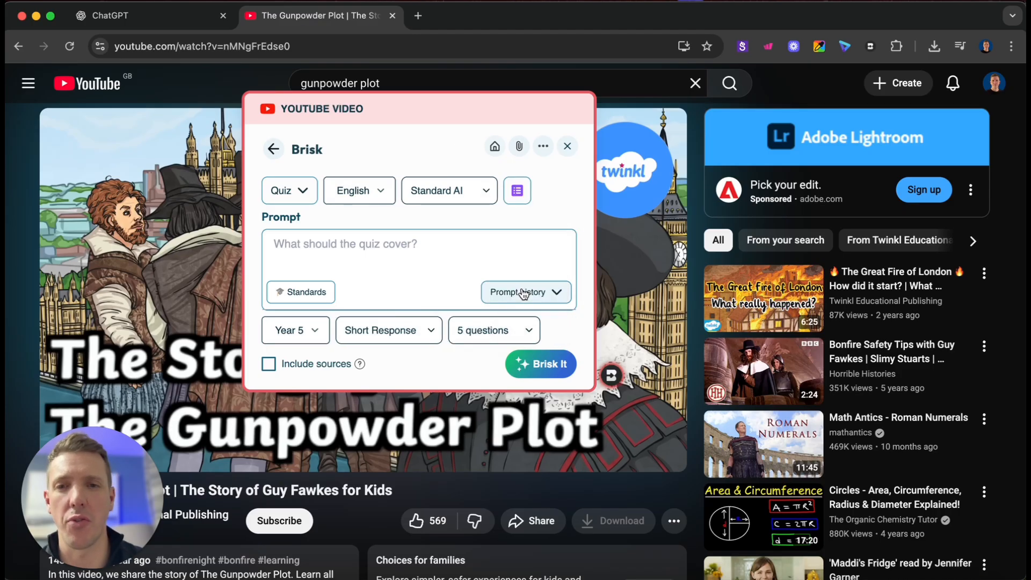
Enter "Create a quiz about this YouTube Video" as the quiz prompt
{"action": "left_click", "coordinate": [445, 248]}
{"action": "type", "text": "Cr"}
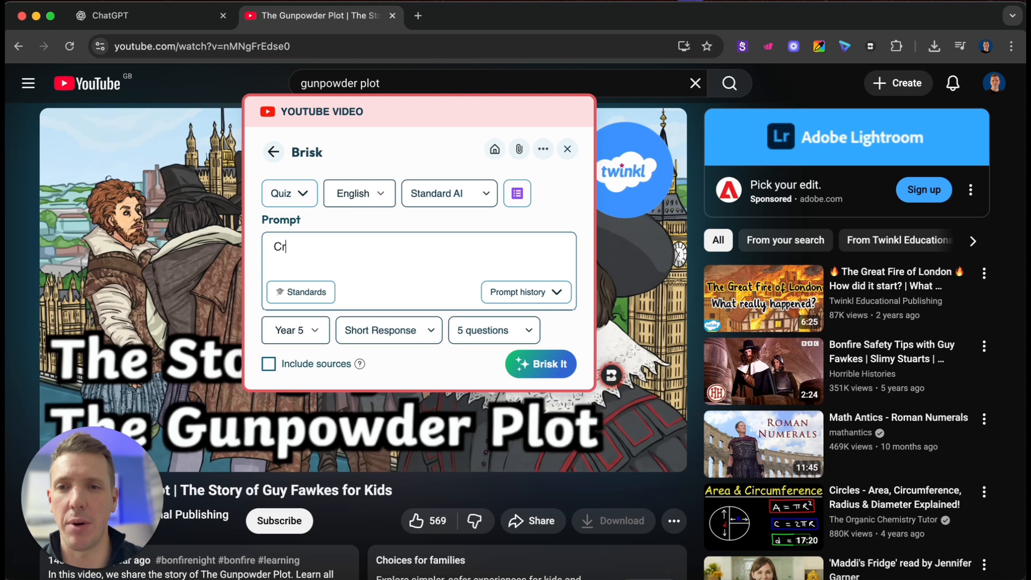
{"action": "type", "text": "eate a quiz about this You"}
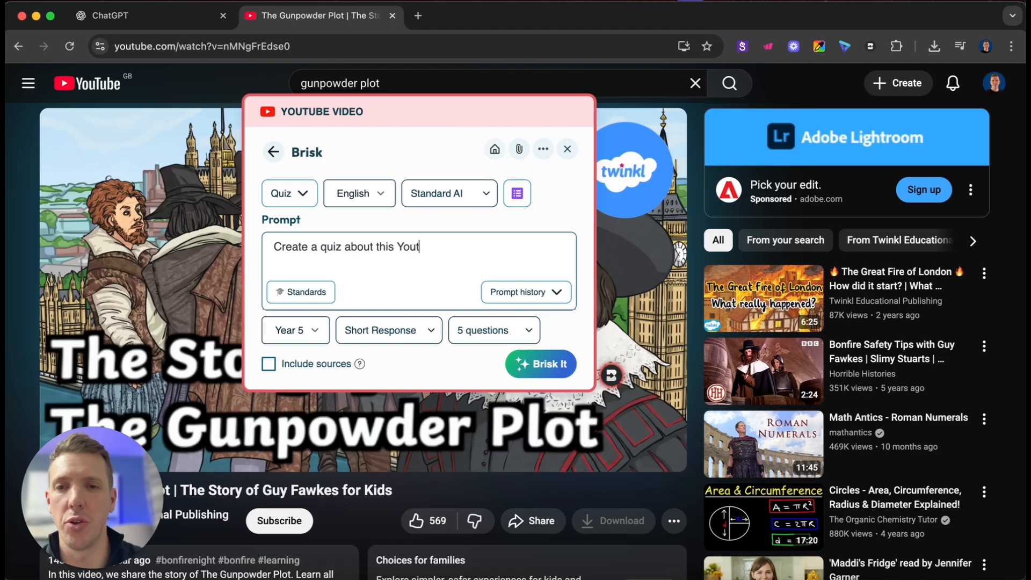
{"action": "type", "text": "Tube Video"}
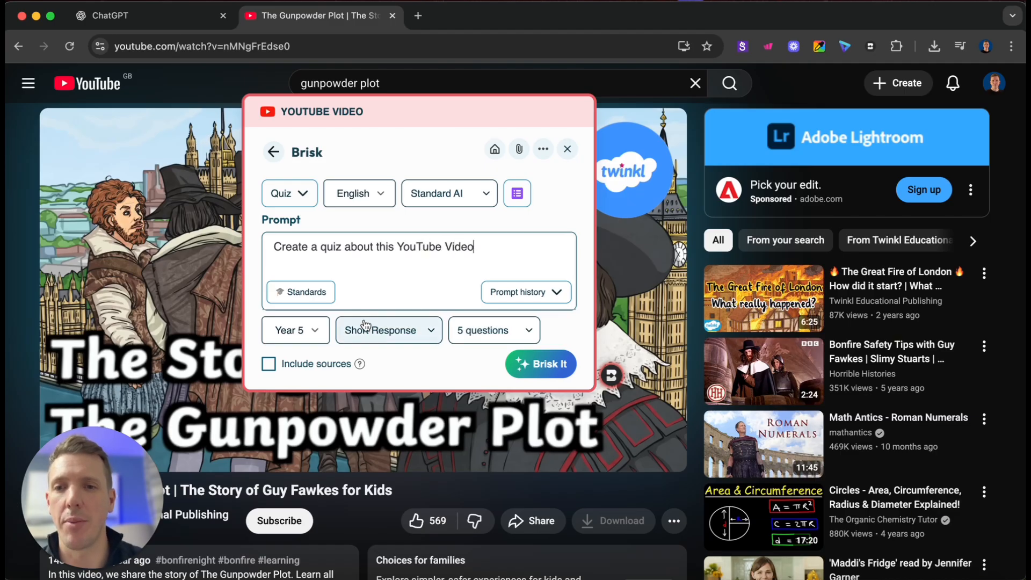
Generate the video quiz for Year 4 only, with Multiple Choice as the question type and 8 questions
{"action": "left_click", "coordinate": [295, 330]}
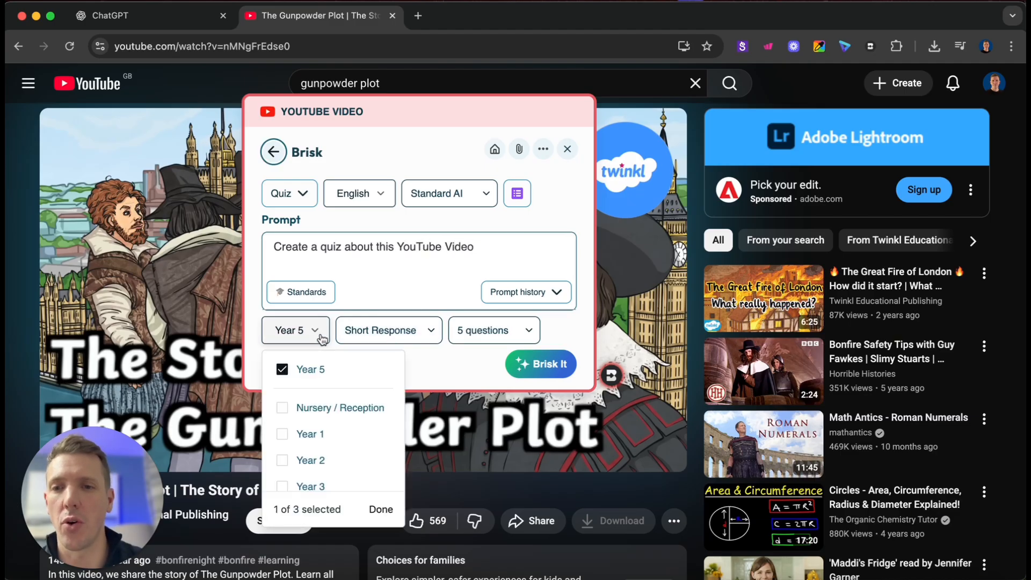
{"action": "left_click", "coordinate": [284, 370]}
{"action": "scroll", "coordinate": [295, 429], "scroll_direction": "down", "scroll_amount": 2}
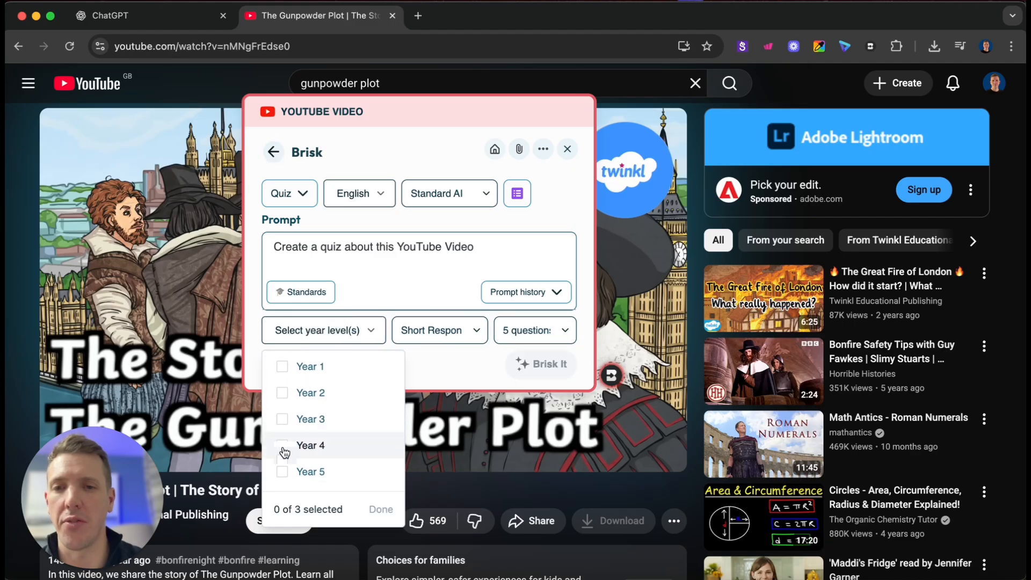
{"action": "left_click", "coordinate": [285, 446]}
{"action": "left_click", "coordinate": [417, 333]}
{"action": "left_click", "coordinate": [417, 333]}
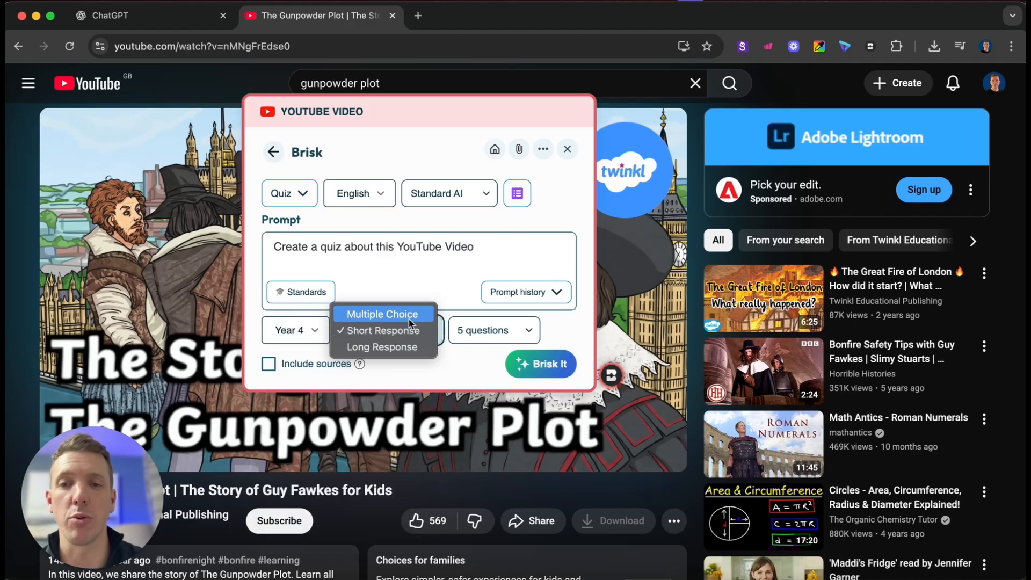
{"action": "left_click", "coordinate": [404, 312]}
{"action": "left_click", "coordinate": [475, 330]}
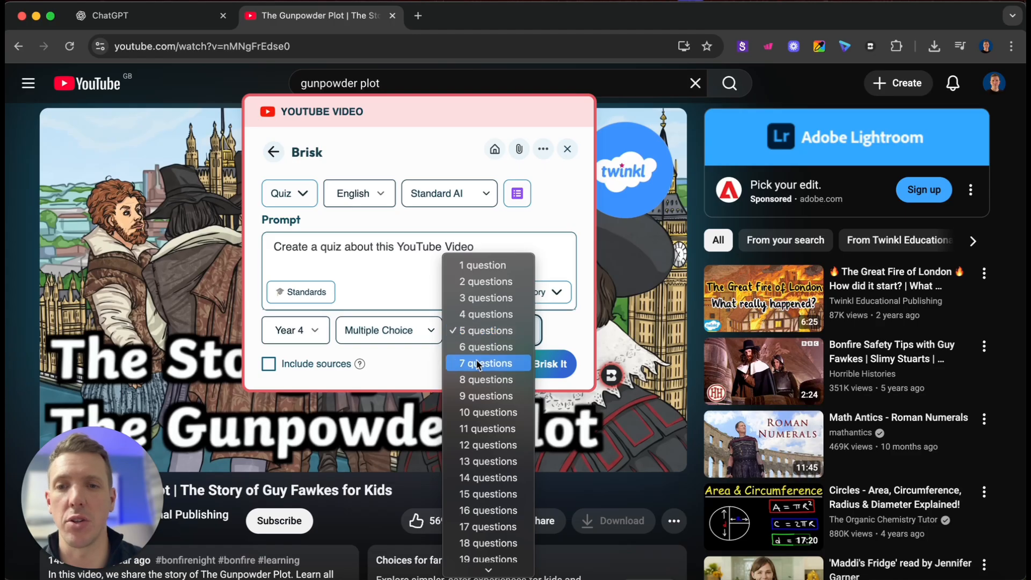
{"action": "left_click", "coordinate": [478, 379]}
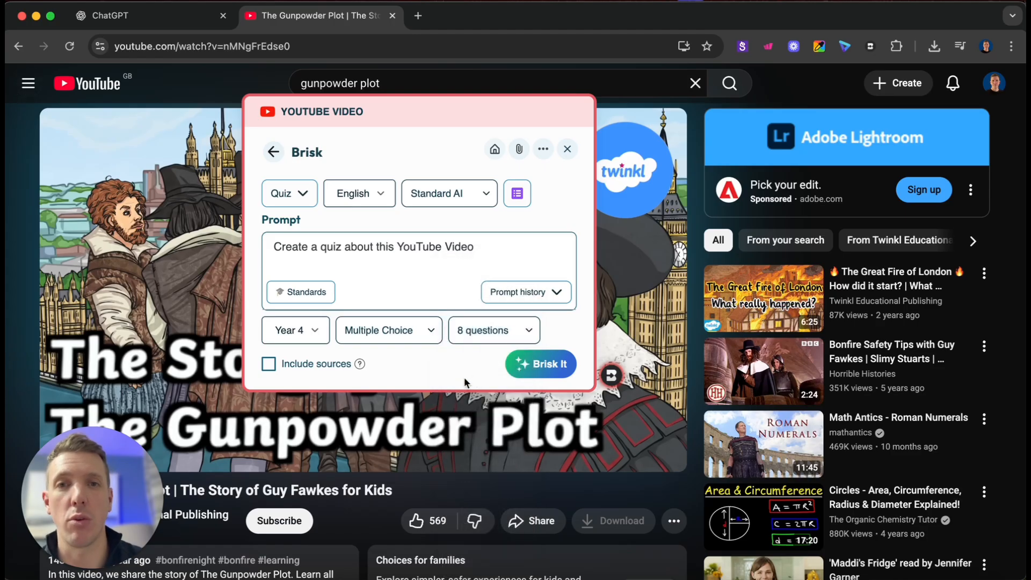
{"action": "left_click", "coordinate": [538, 369]}
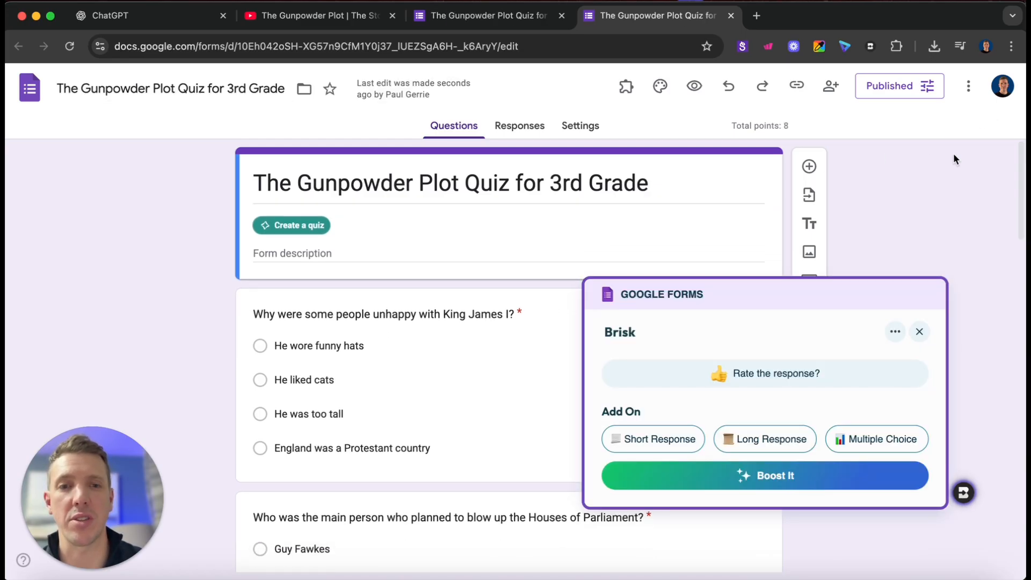
Close the Brisk panel over the Google Form and replace "3rd Grade" in the form's heading with "Year 4"
{"action": "left_click", "coordinate": [919, 332]}
{"action": "left_click", "coordinate": [589, 182]}
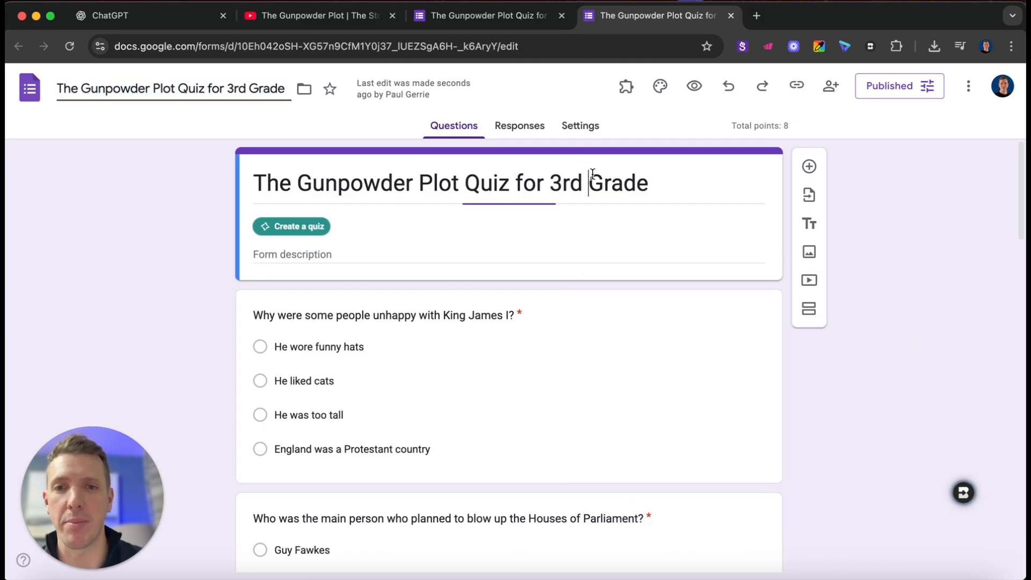
{"action": "left_click_drag", "start_coordinate": [650, 185], "coordinate": [556, 186]}
{"action": "key", "text": "BackSpace"}
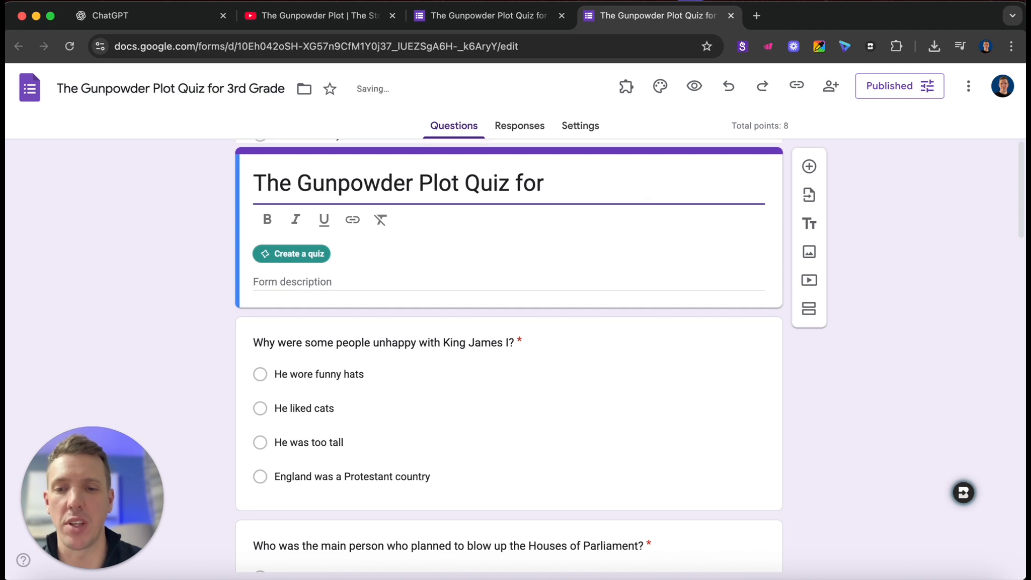
{"action": "type", "text": "Year 4"}
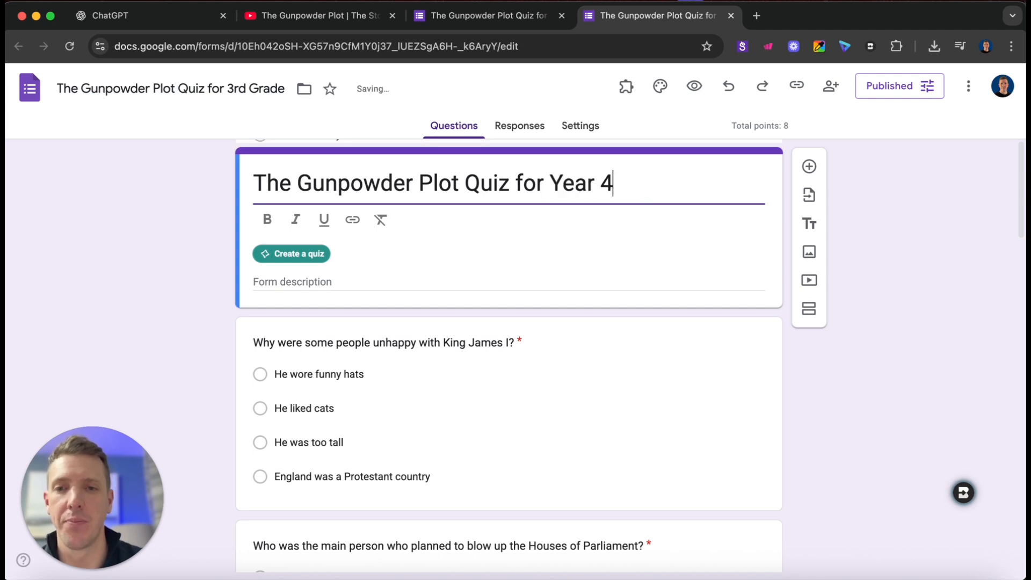
Review the form's multiple choice questions, including the marked correct answers for the King James I and gunpowder barrels questions
{"action": "scroll", "coordinate": [491, 430], "scroll_direction": "down", "scroll_amount": 1}
{"action": "left_click", "coordinate": [490, 413]}
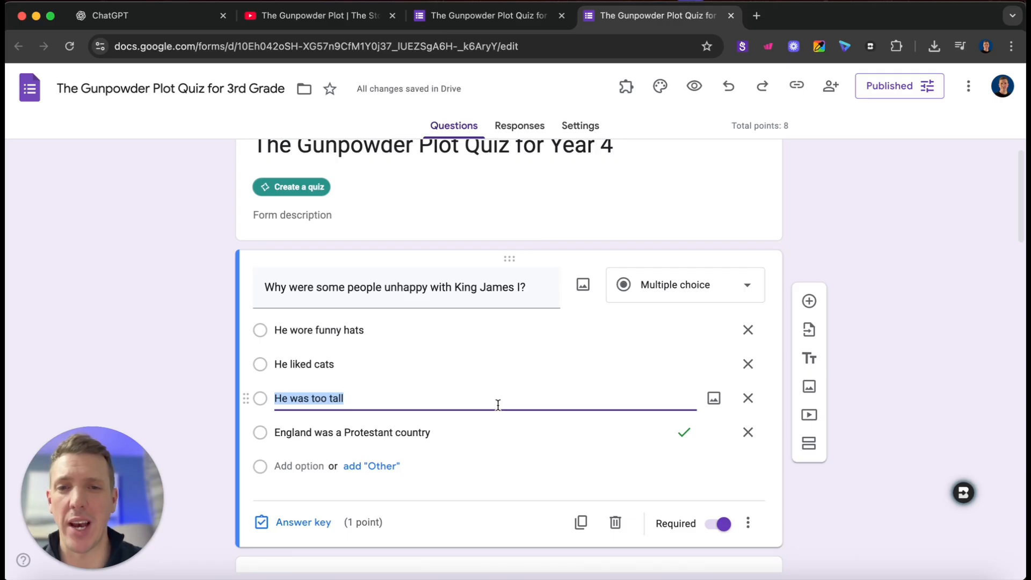
{"action": "scroll", "coordinate": [493, 393], "scroll_direction": "down", "scroll_amount": 4}
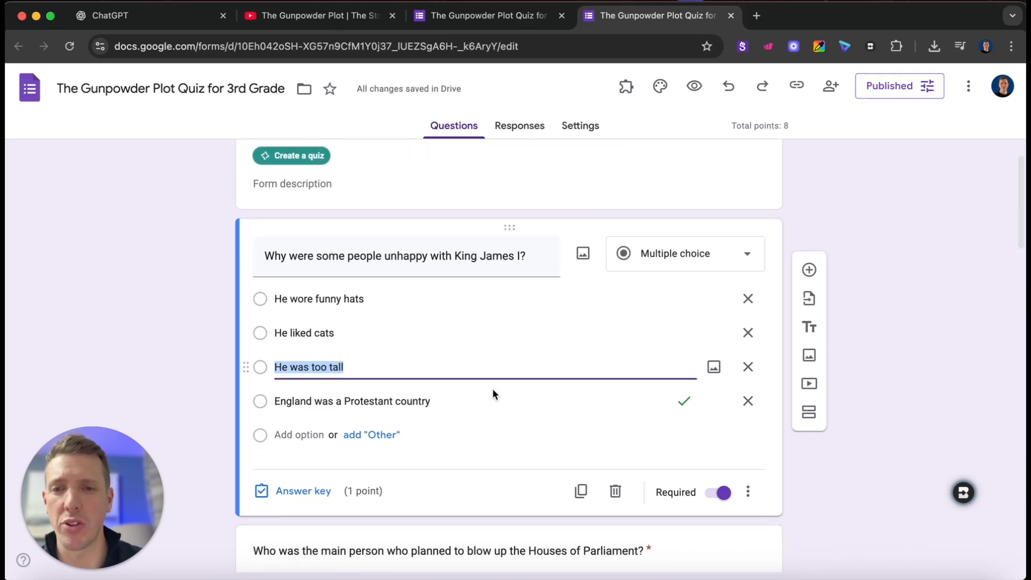
{"action": "scroll", "coordinate": [493, 389], "scroll_direction": "down", "scroll_amount": 7}
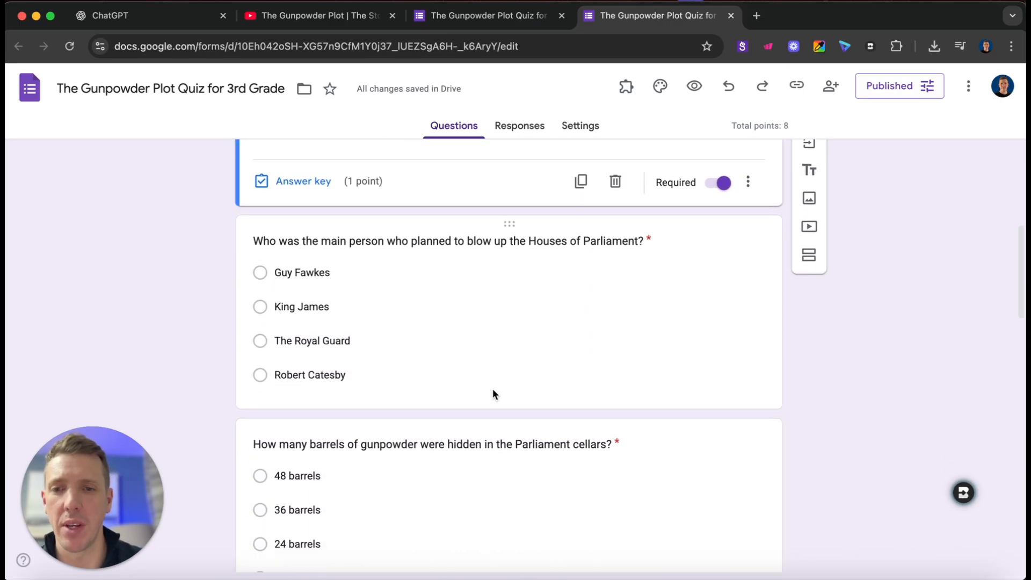
{"action": "scroll", "coordinate": [493, 389], "scroll_direction": "down", "scroll_amount": 1}
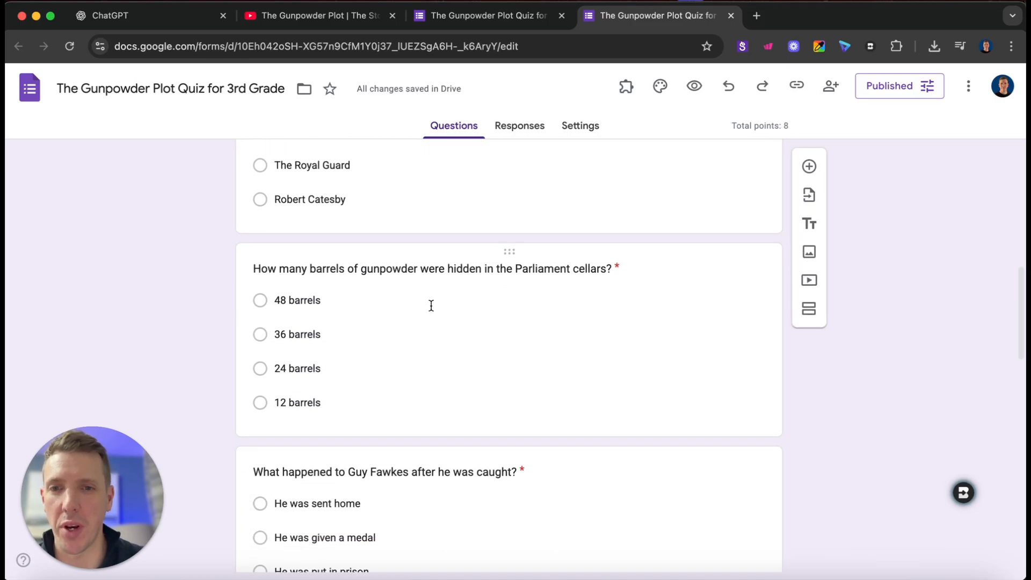
{"action": "left_click", "coordinate": [407, 344]}
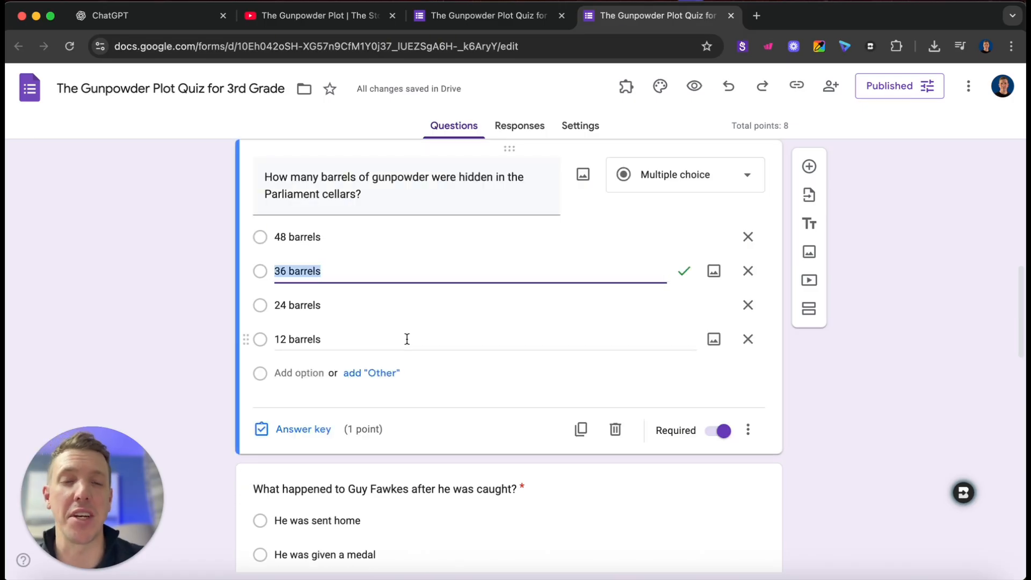
{"action": "scroll", "coordinate": [451, 332], "scroll_direction": "down", "scroll_amount": 5}
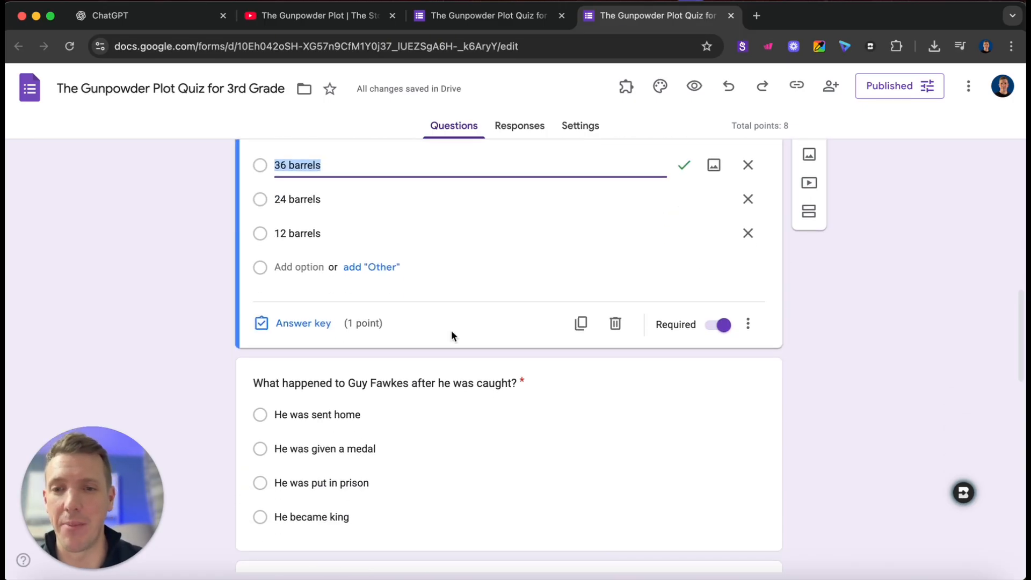
{"action": "scroll", "coordinate": [452, 332], "scroll_direction": "down", "scroll_amount": 4}
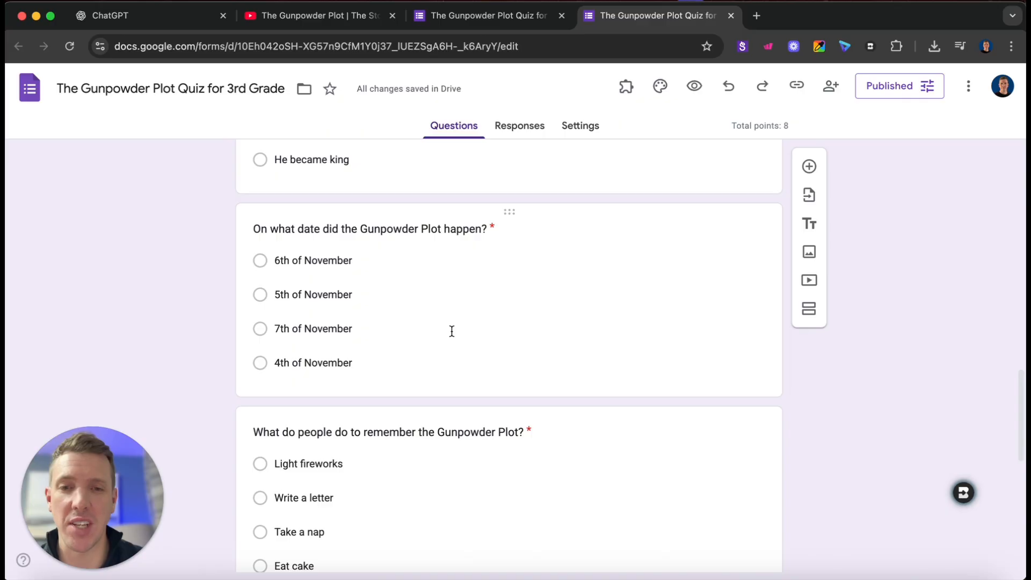
{"action": "scroll", "coordinate": [451, 332], "scroll_direction": "down", "scroll_amount": 2}
{"action": "scroll", "coordinate": [452, 332], "scroll_direction": "up", "scroll_amount": 10}
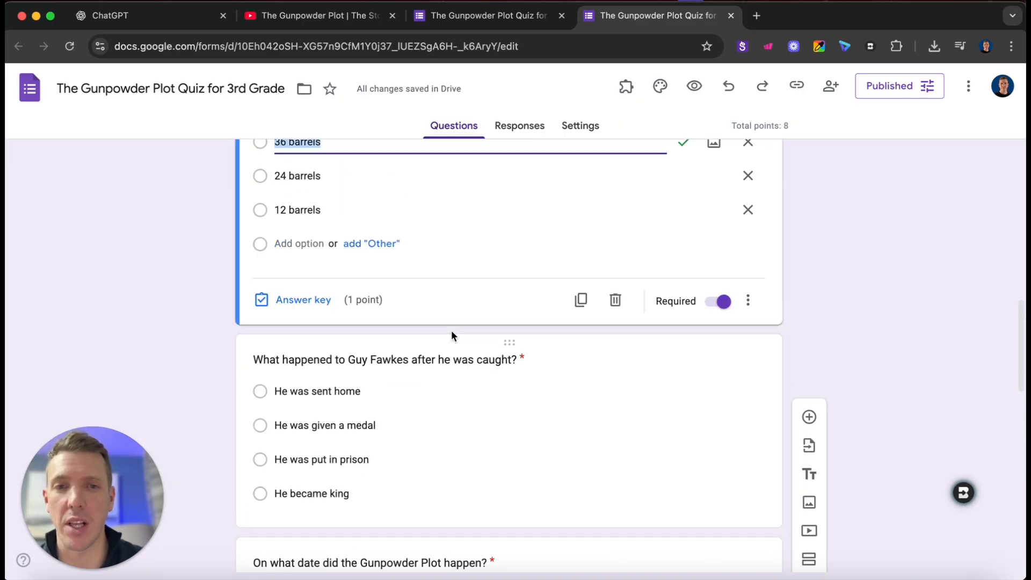
{"action": "scroll", "coordinate": [484, 317], "scroll_direction": "up", "scroll_amount": 5}
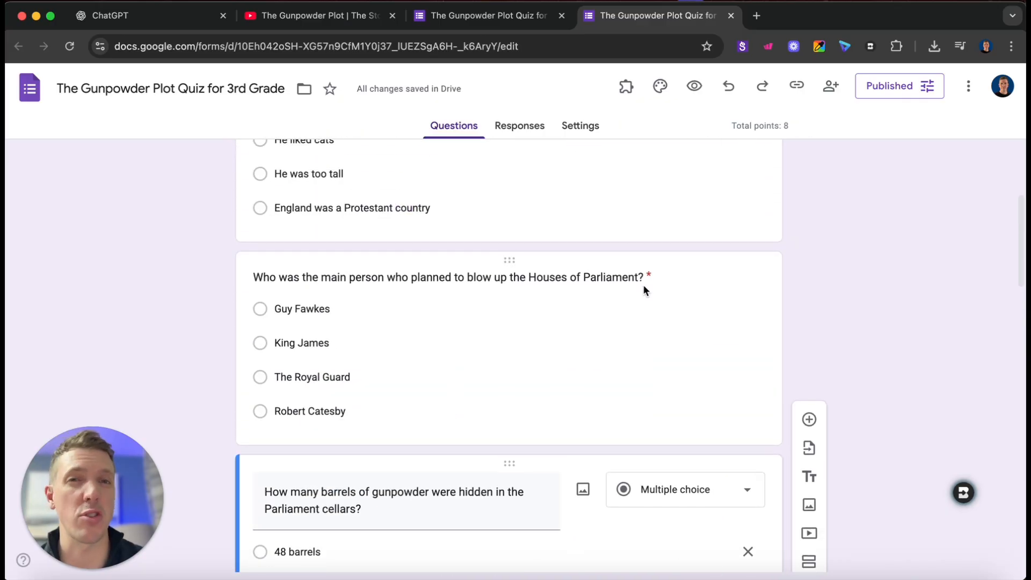
{"action": "scroll", "coordinate": [644, 284], "scroll_direction": "up", "scroll_amount": 3}
{"action": "scroll", "coordinate": [644, 290], "scroll_direction": "up", "scroll_amount": 2}
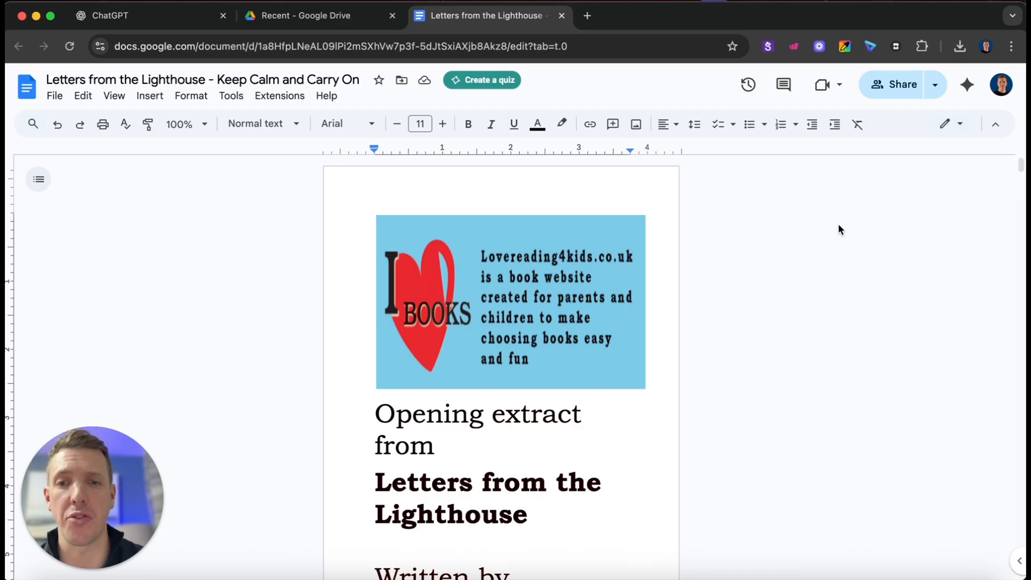
Skim the Letters from the Lighthouse extract in Google Docs, from the cover page into the chapter "Keep Calm and Carry On"
{"action": "scroll", "coordinate": [680, 392], "scroll_direction": "down", "scroll_amount": 2}
{"action": "scroll", "coordinate": [680, 395], "scroll_direction": "down", "scroll_amount": 2}
{"action": "scroll", "coordinate": [680, 395], "scroll_direction": "down", "scroll_amount": 2}
{"action": "scroll", "coordinate": [680, 395], "scroll_direction": "down", "scroll_amount": 2}
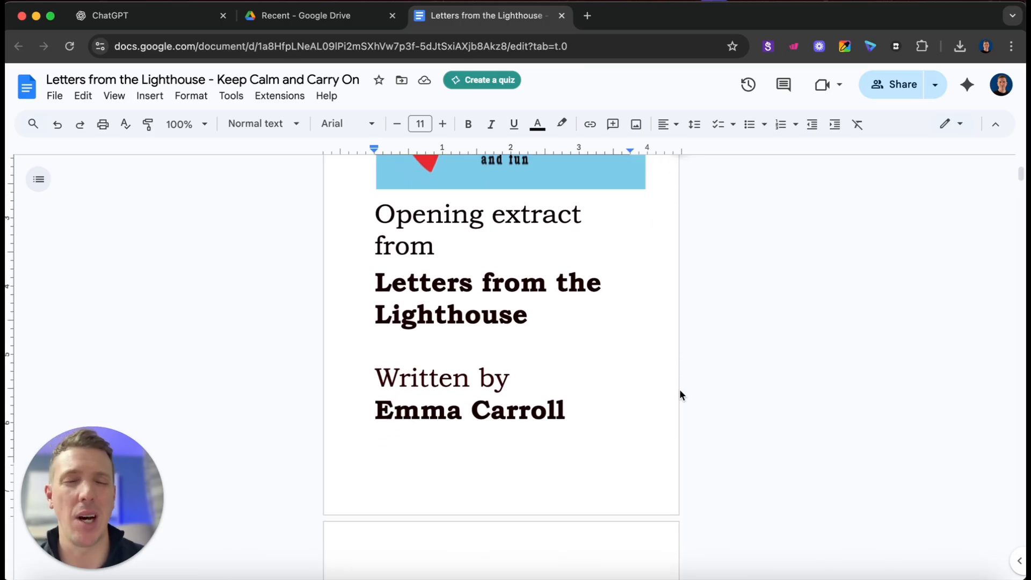
{"action": "scroll", "coordinate": [679, 390], "scroll_direction": "down", "scroll_amount": 1}
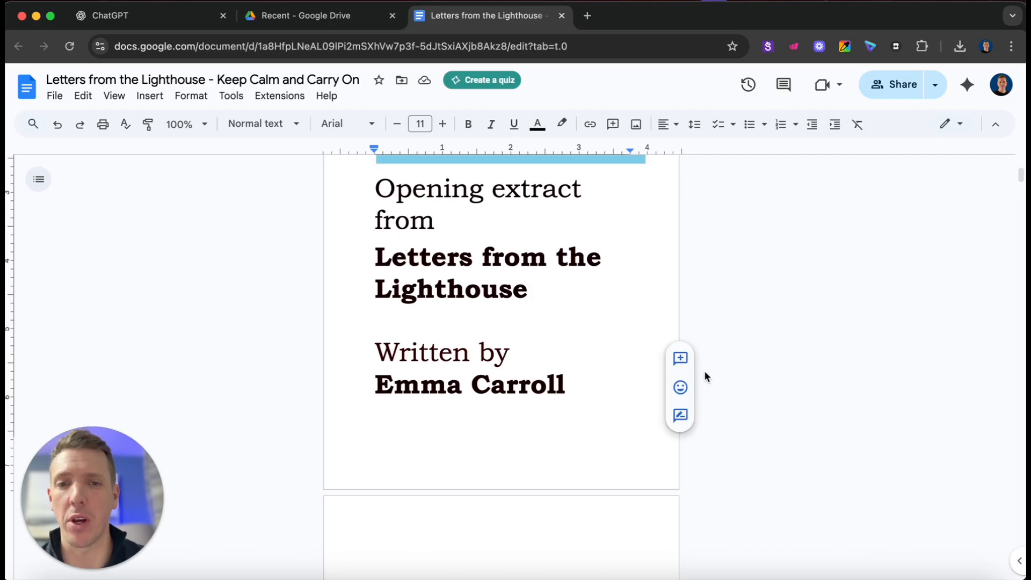
{"action": "scroll", "coordinate": [704, 371], "scroll_direction": "down", "scroll_amount": 4}
{"action": "scroll", "coordinate": [787, 356], "scroll_direction": "down", "scroll_amount": 15}
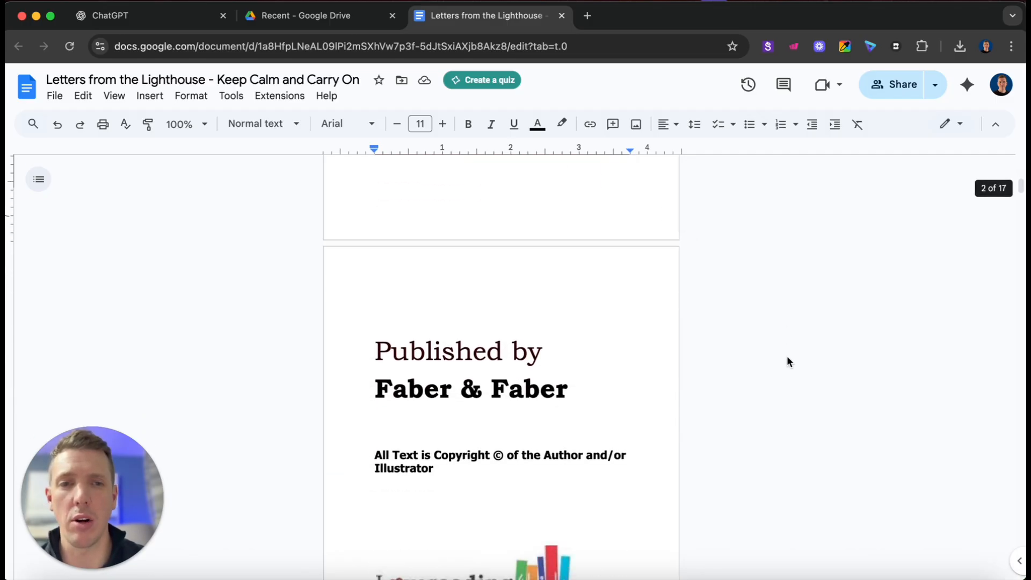
{"action": "scroll", "coordinate": [787, 355], "scroll_direction": "down", "scroll_amount": 6}
{"action": "scroll", "coordinate": [864, 313], "scroll_direction": "down", "scroll_amount": 12}
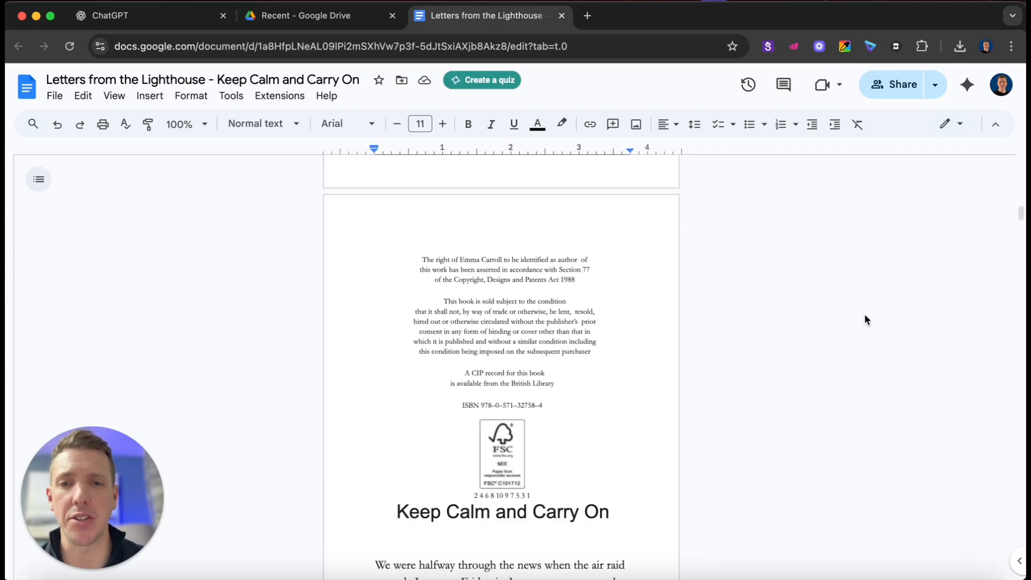
{"action": "scroll", "coordinate": [776, 344], "scroll_direction": "down", "scroll_amount": 12}
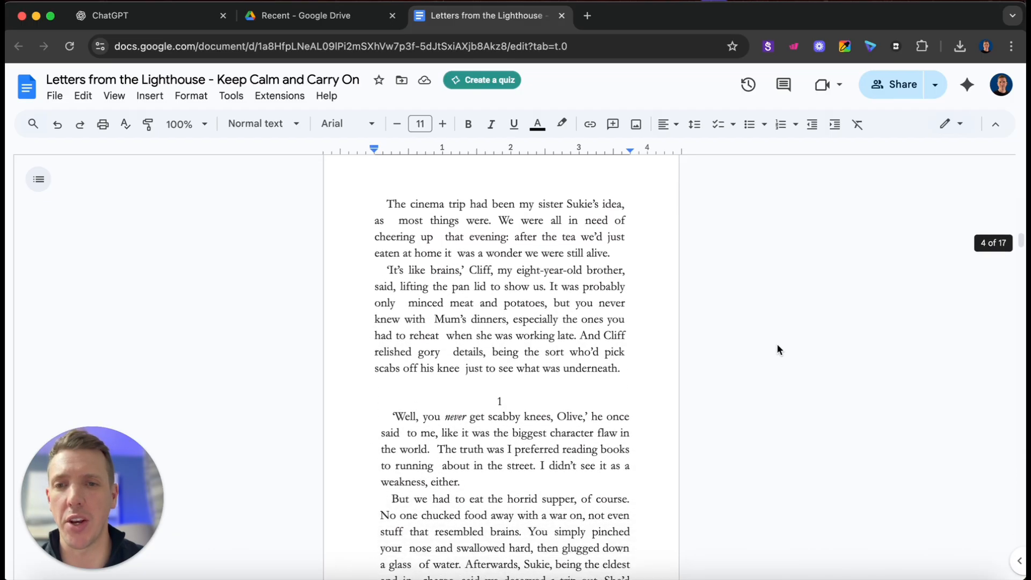
{"action": "scroll", "coordinate": [776, 333], "scroll_direction": "down", "scroll_amount": 13}
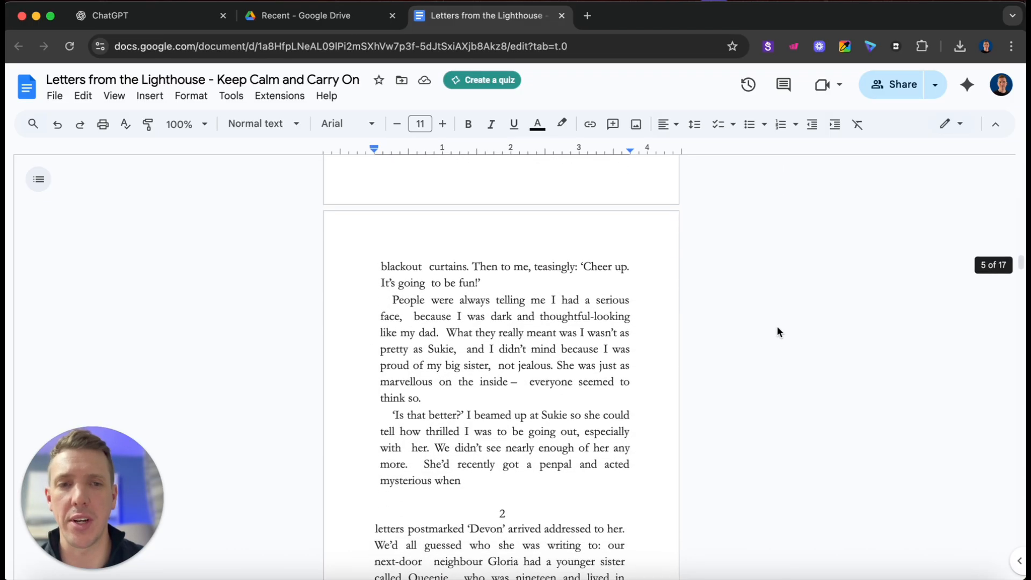
Launch Brisk on the Letters from the Lighthouse document, dismiss the Batch Feedback notice, and start a Quiz from the Create Library
{"action": "scroll", "coordinate": [736, 336], "scroll_direction": "up", "scroll_amount": 20}
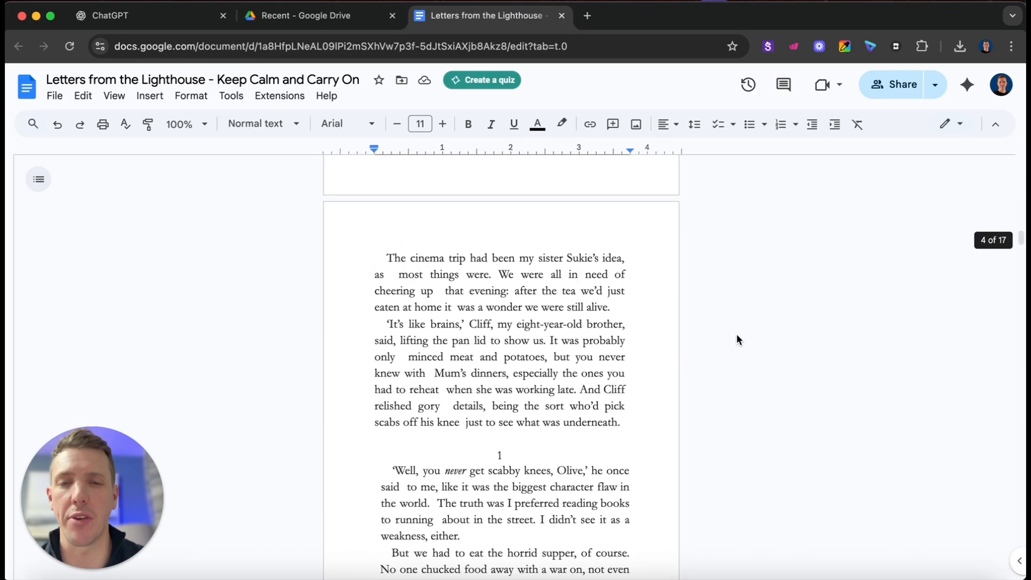
{"action": "scroll", "coordinate": [736, 339], "scroll_direction": "up", "scroll_amount": 14}
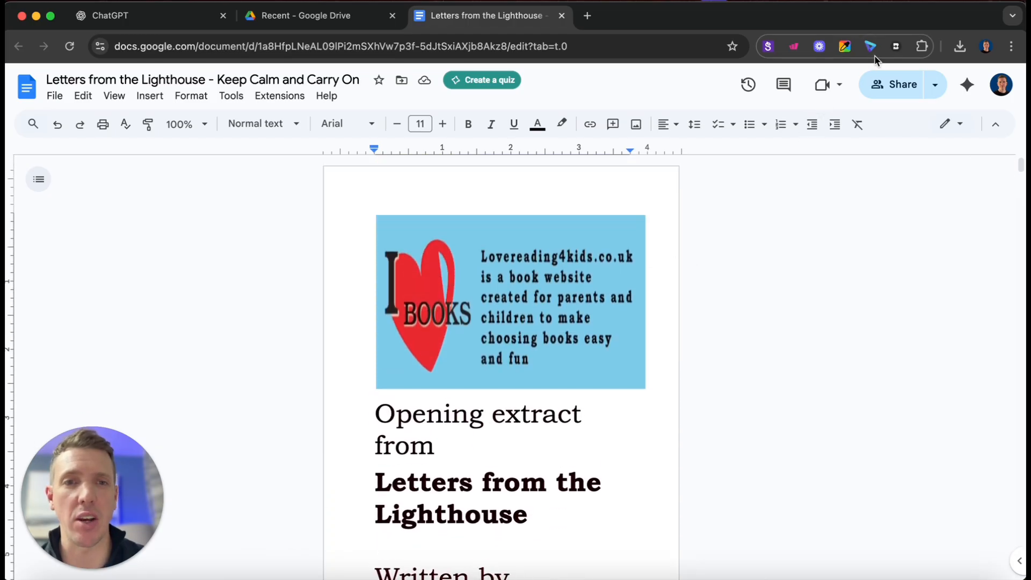
{"action": "left_click", "coordinate": [895, 48]}
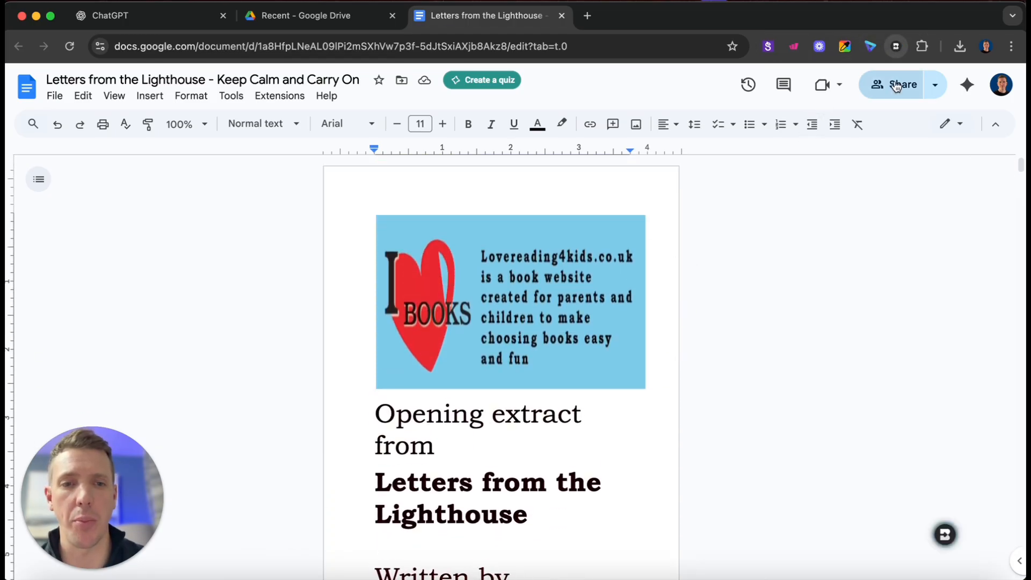
{"action": "left_click_drag", "start_coordinate": [940, 532], "coordinate": [762, 403]}
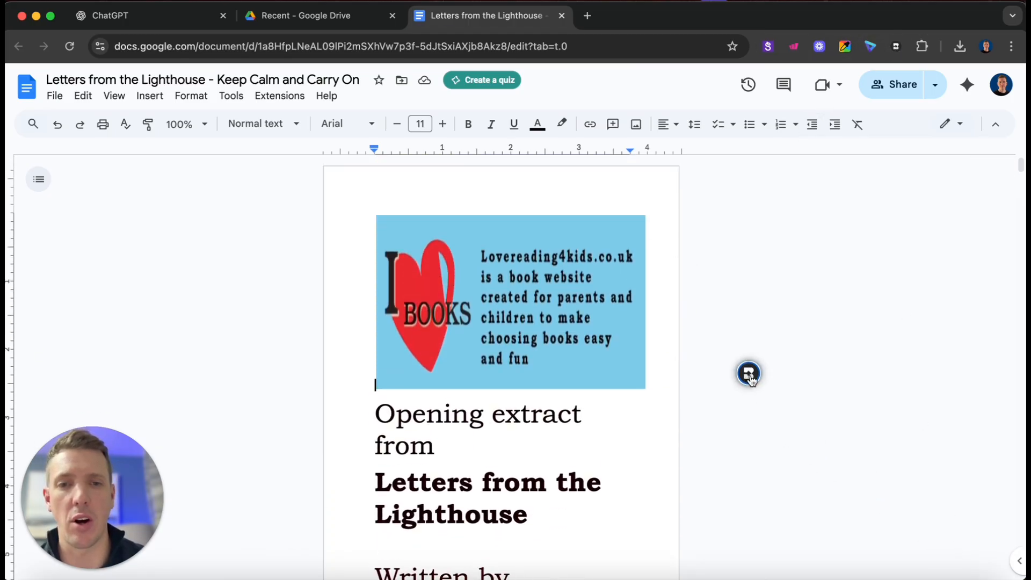
{"action": "left_click", "coordinate": [748, 373]}
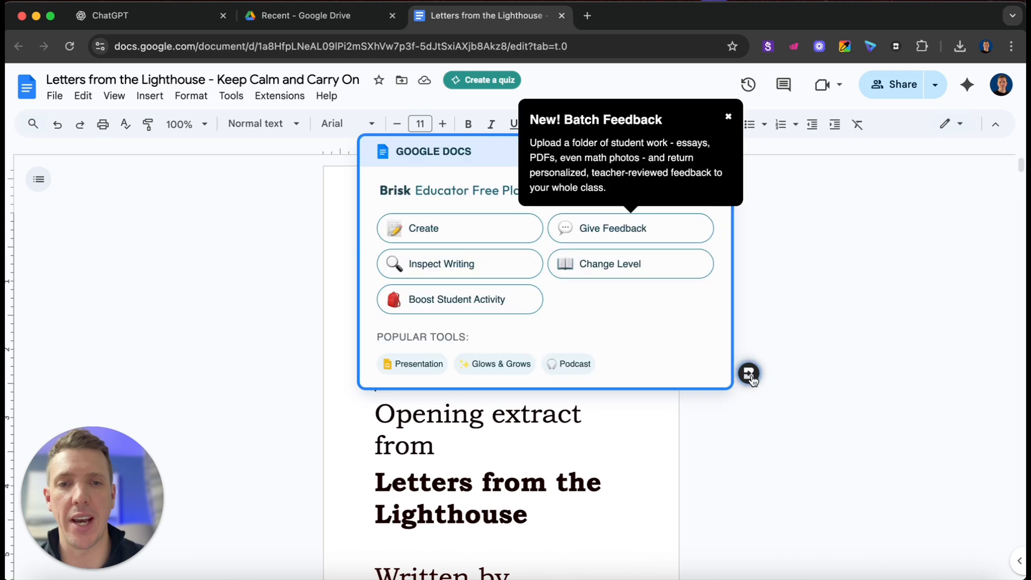
{"action": "left_click", "coordinate": [727, 119]}
{"action": "left_click", "coordinate": [458, 231]}
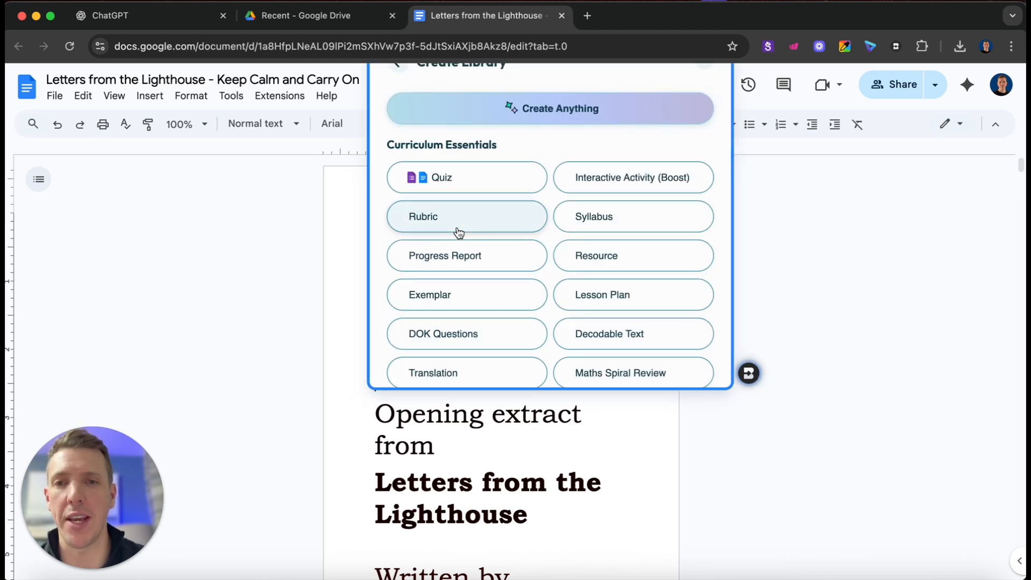
{"action": "left_click", "coordinate": [461, 182]}
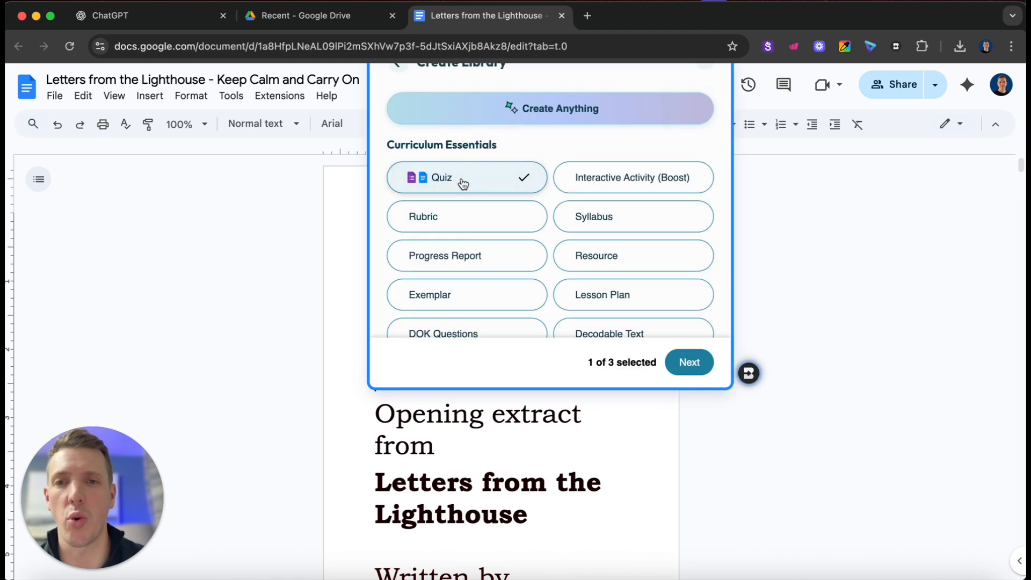
{"action": "left_click", "coordinate": [685, 362]}
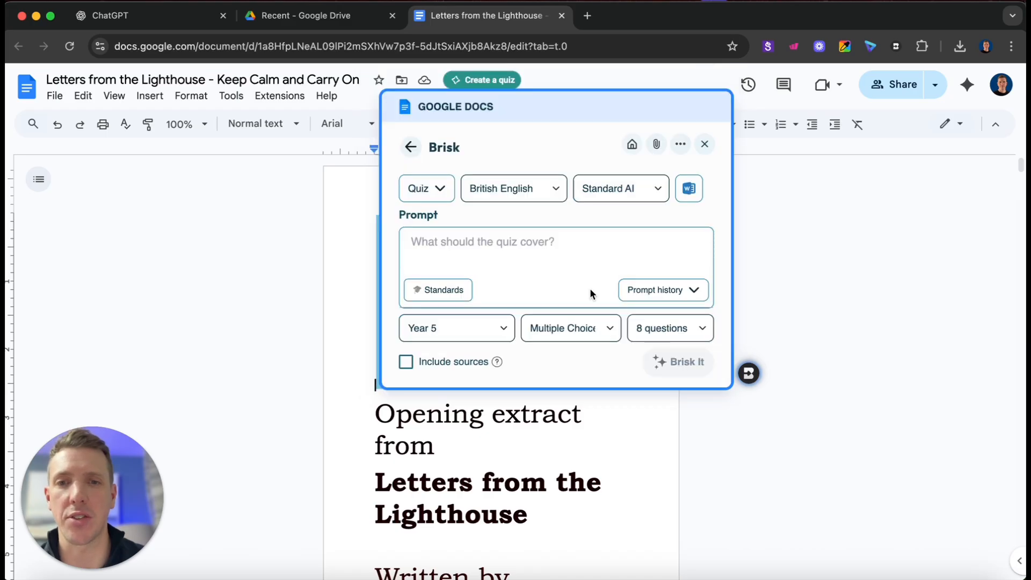
Set the quiz output to Google Form and enter the prompt "Create a quiz about this document."
{"action": "left_click", "coordinate": [689, 189]}
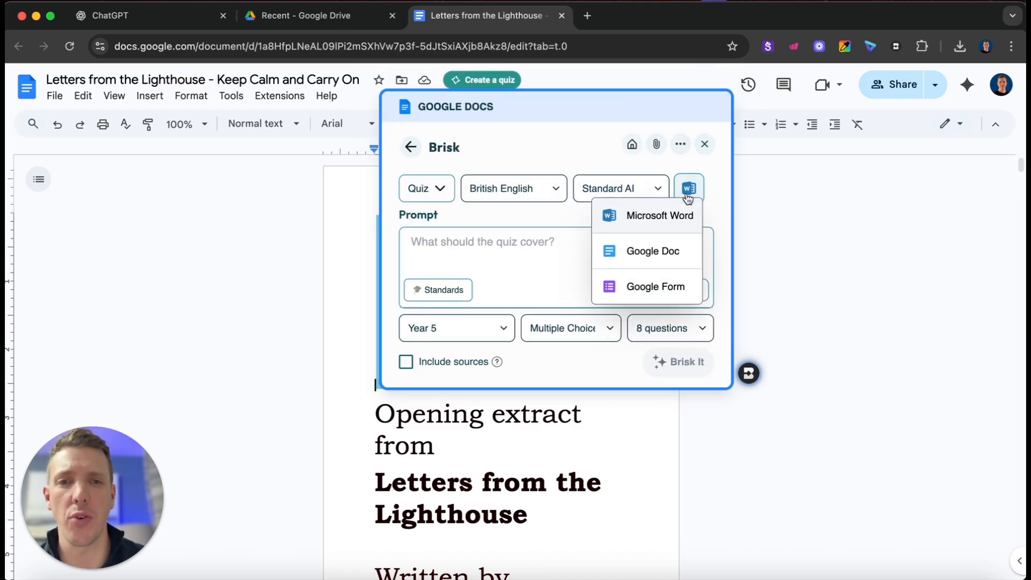
{"action": "left_click", "coordinate": [656, 288]}
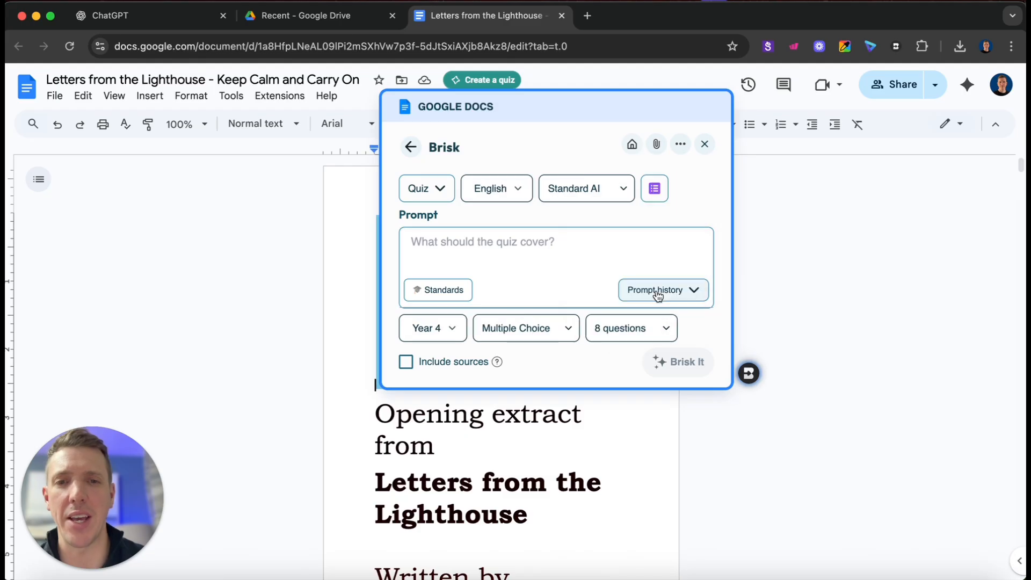
{"action": "left_click", "coordinate": [562, 252]}
{"action": "type", "text": "Create a quiz a"}
{"action": "type", "text": "ut this "}
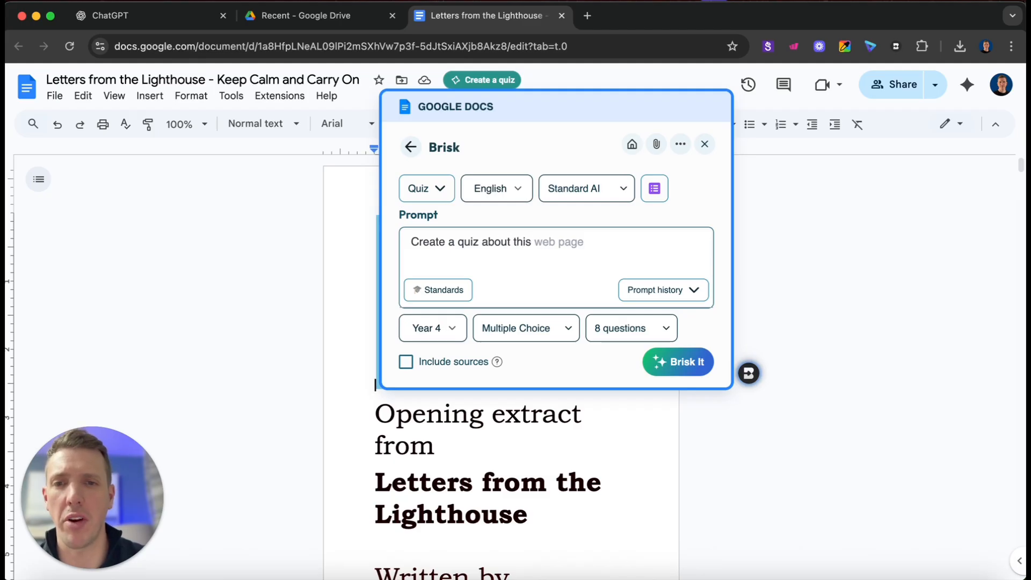
{"action": "type", "text": "do"}
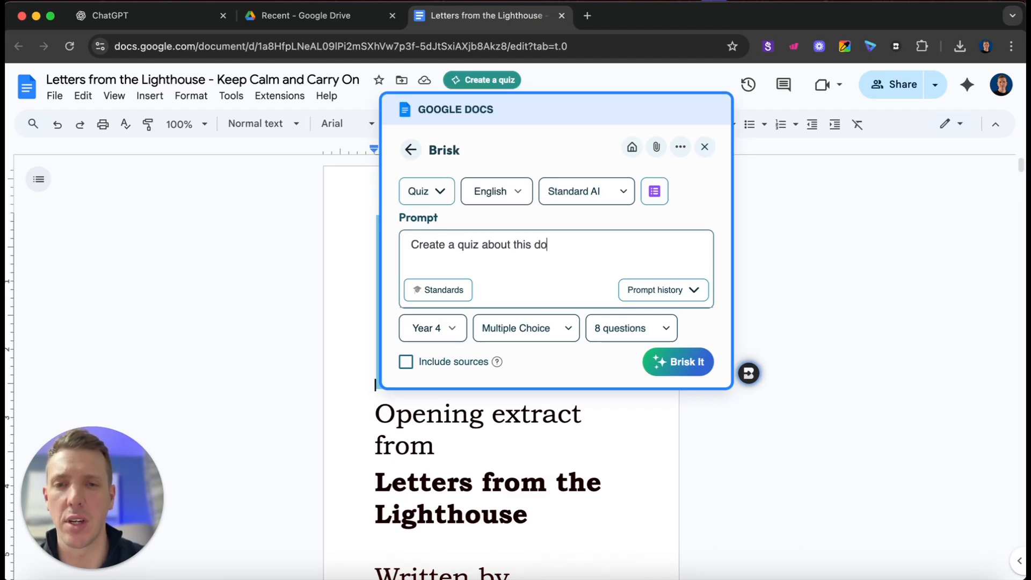
{"action": "type", "text": "cument."}
Generate the document quiz for Year 6 only, with 10 questions
{"action": "left_click", "coordinate": [453, 330]}
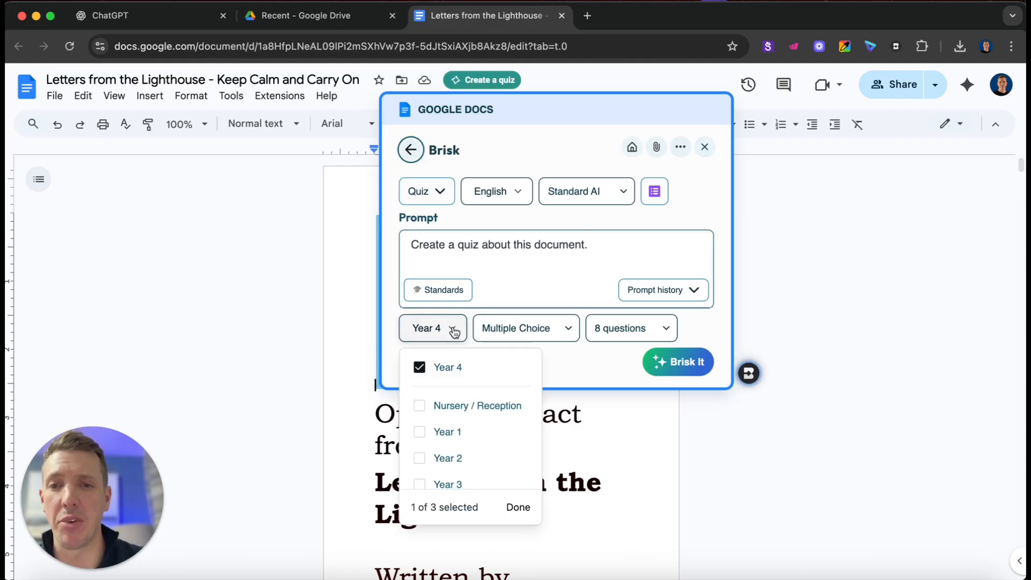
{"action": "left_click", "coordinate": [419, 369]}
{"action": "scroll", "coordinate": [432, 425], "scroll_direction": "down", "scroll_amount": 2}
{"action": "left_click", "coordinate": [420, 457]}
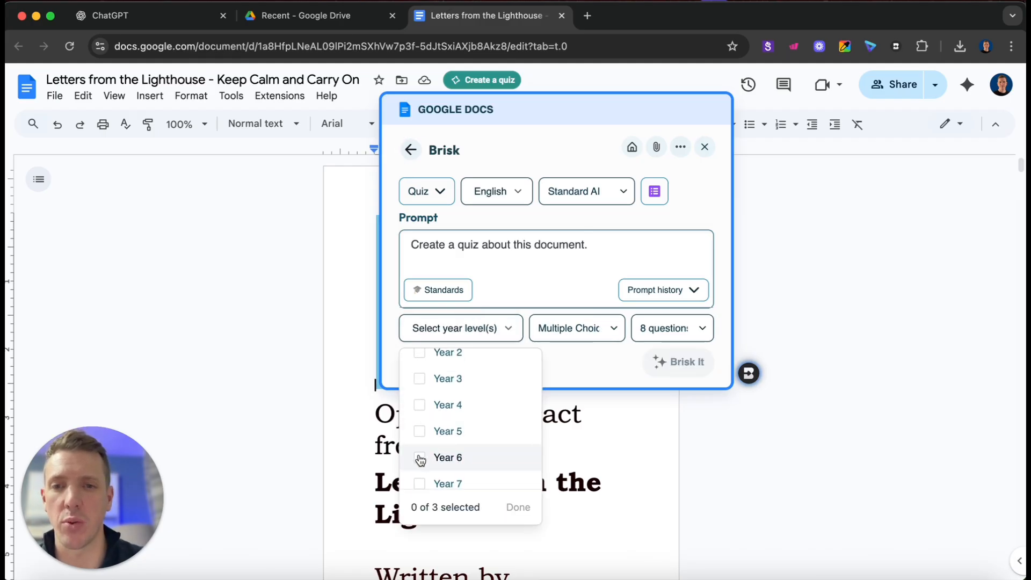
{"action": "left_click", "coordinate": [585, 365]}
{"action": "left_click", "coordinate": [612, 332]}
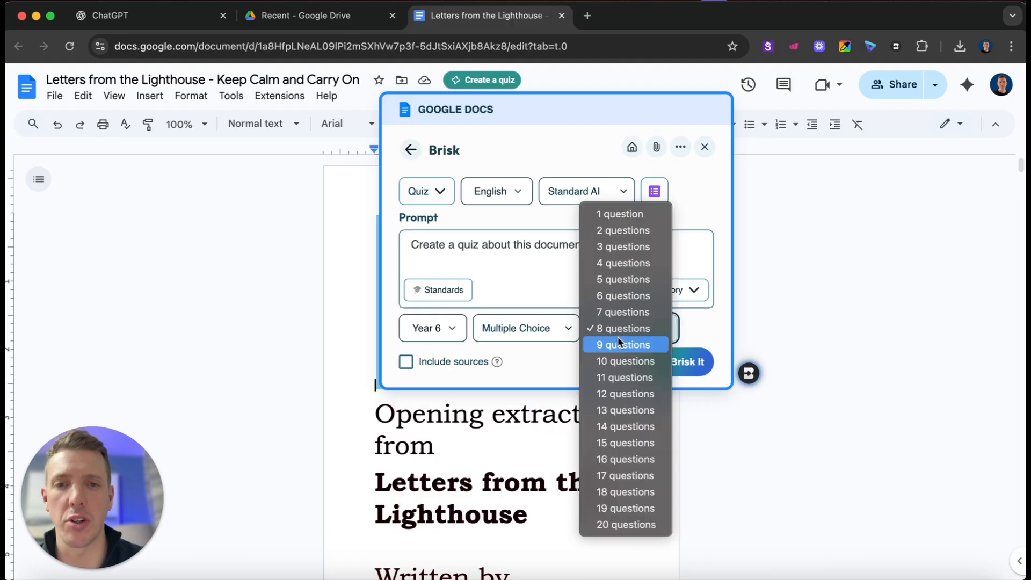
{"action": "left_click", "coordinate": [614, 362]}
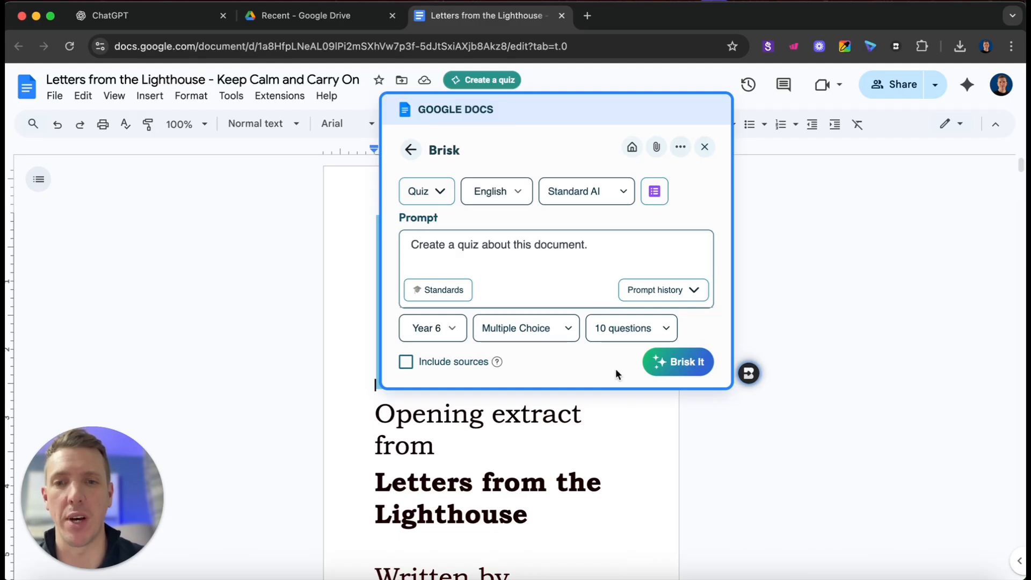
{"action": "left_click", "coordinate": [678, 361]}
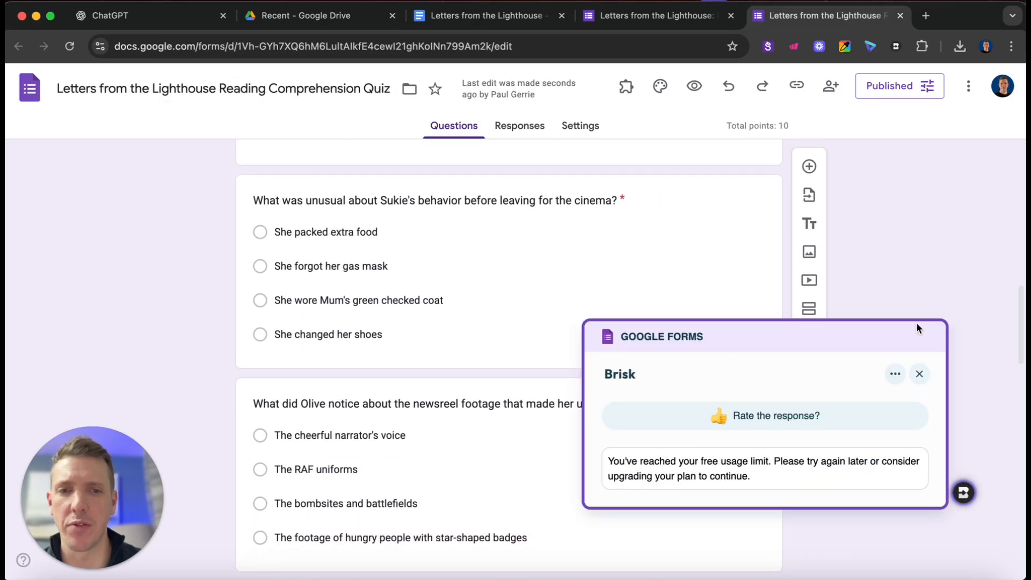
Close the Brisk panel over the generated Google Form and review its reading comprehension questions through to the last one
{"action": "left_click", "coordinate": [919, 374]}
{"action": "scroll", "coordinate": [596, 419], "scroll_direction": "down", "scroll_amount": 2}
{"action": "scroll", "coordinate": [596, 422], "scroll_direction": "down", "scroll_amount": 6}
{"action": "scroll", "coordinate": [597, 418], "scroll_direction": "down", "scroll_amount": 13}
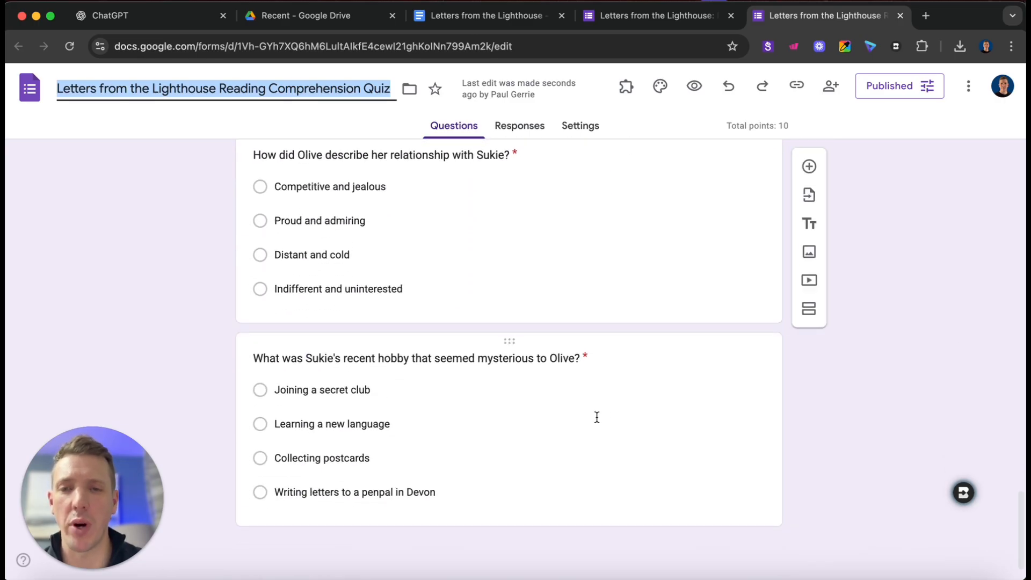
{"action": "scroll", "coordinate": [623, 401], "scroll_direction": "up", "scroll_amount": 1}
{"action": "scroll", "coordinate": [623, 400], "scroll_direction": "up", "scroll_amount": 20}
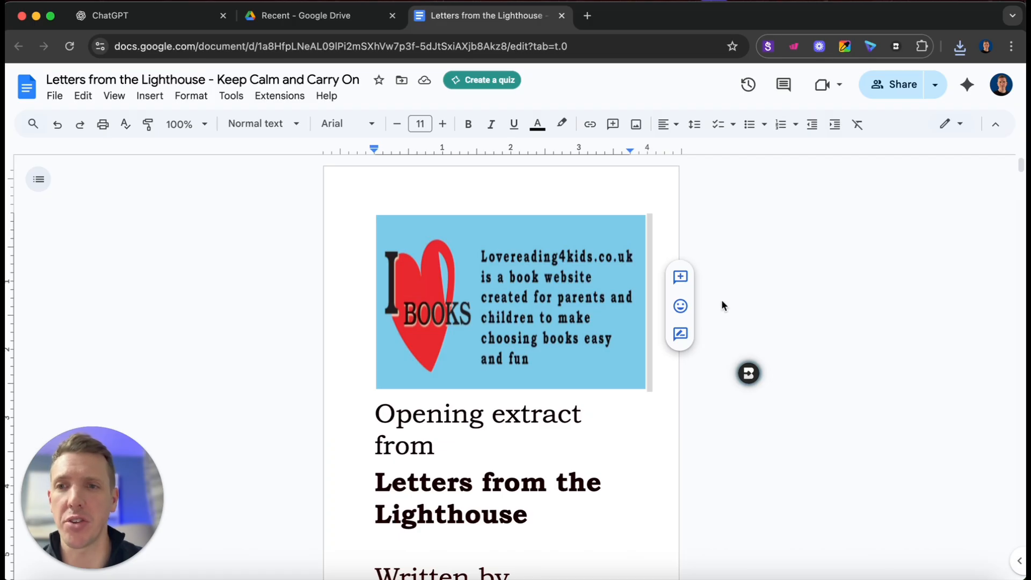
Reopen Brisk on the Letters from the Lighthouse document and attach a PDF from the computer as the input source
{"action": "left_click", "coordinate": [749, 374]}
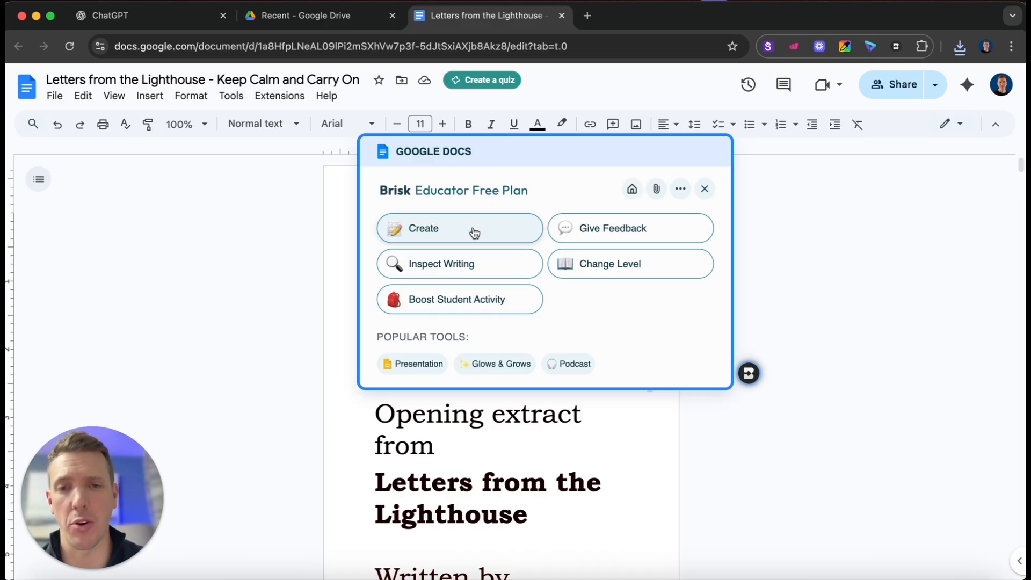
{"action": "left_click", "coordinate": [656, 190]}
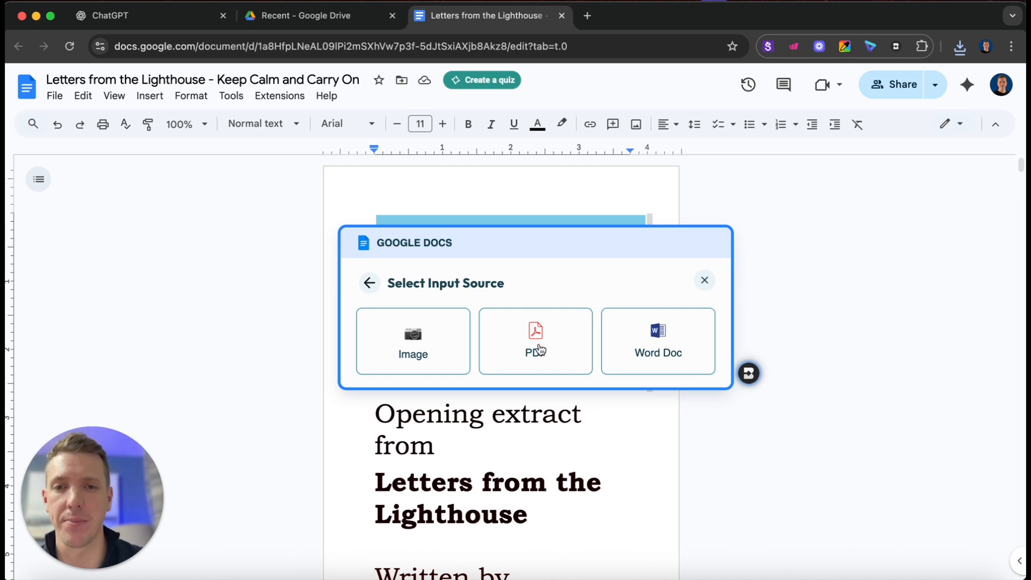
{"action": "left_click", "coordinate": [537, 349]}
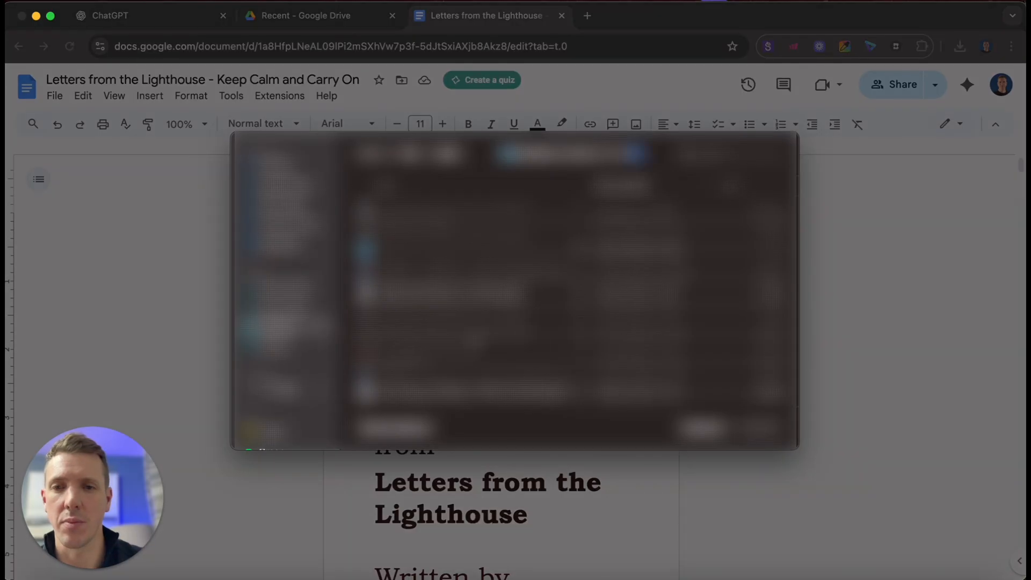
{"action": "scroll", "coordinate": [574, 309], "scroll_direction": "down", "scroll_amount": 2}
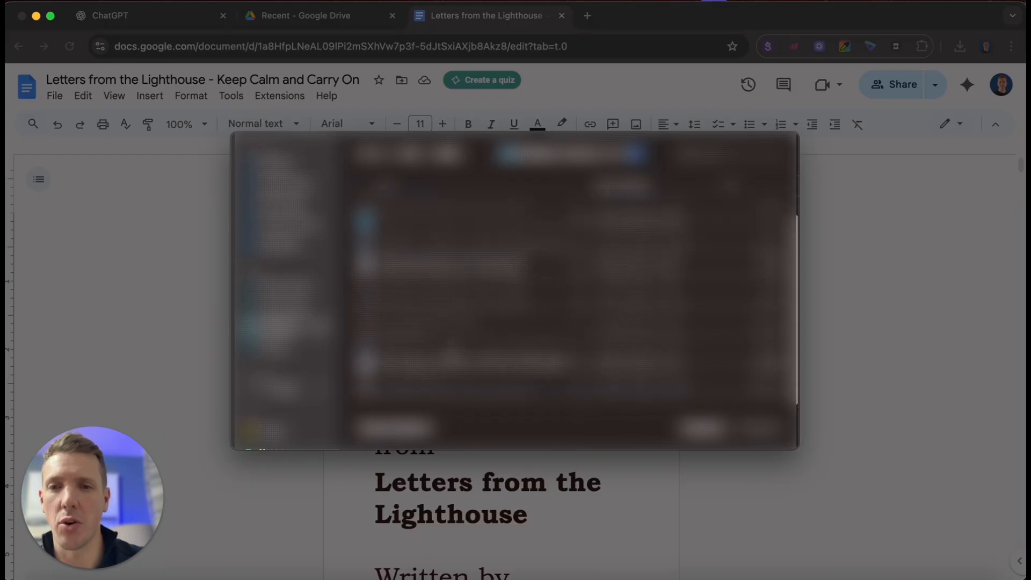
{"action": "scroll", "coordinate": [454, 349], "scroll_direction": "up", "scroll_amount": 2}
{"action": "left_click", "coordinate": [285, 203]}
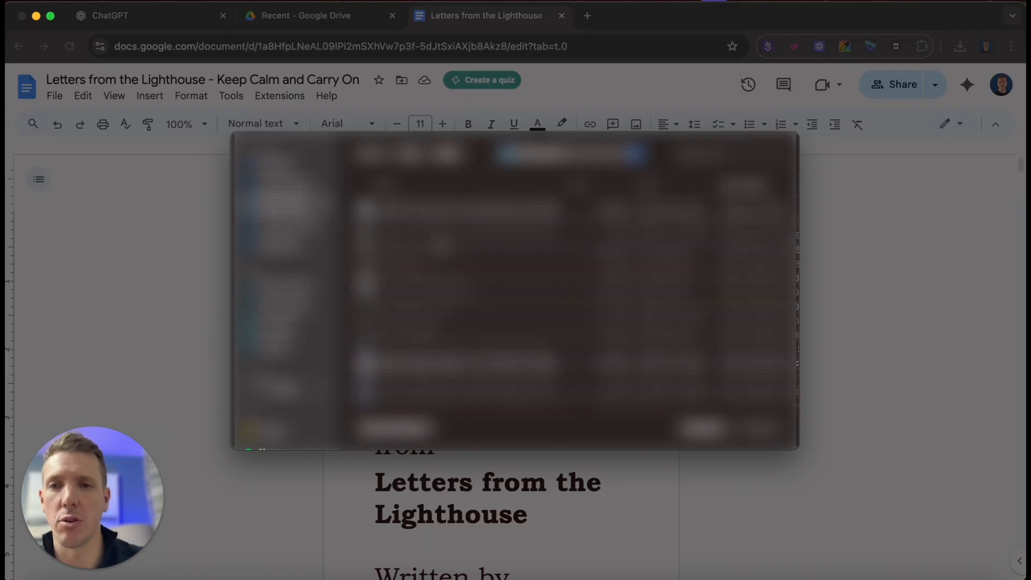
{"action": "left_click", "coordinate": [454, 208]}
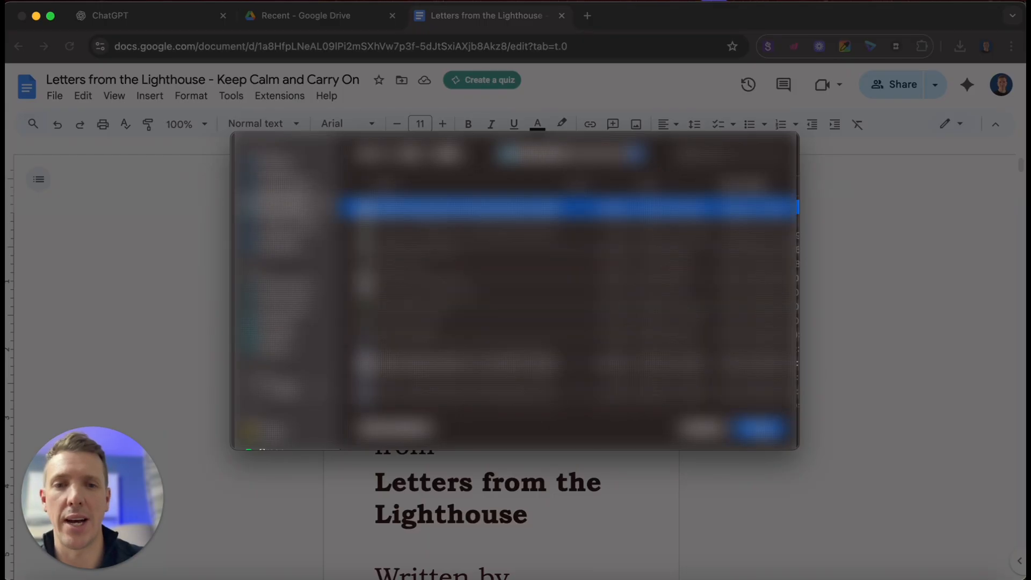
{"action": "left_click", "coordinate": [760, 428]}
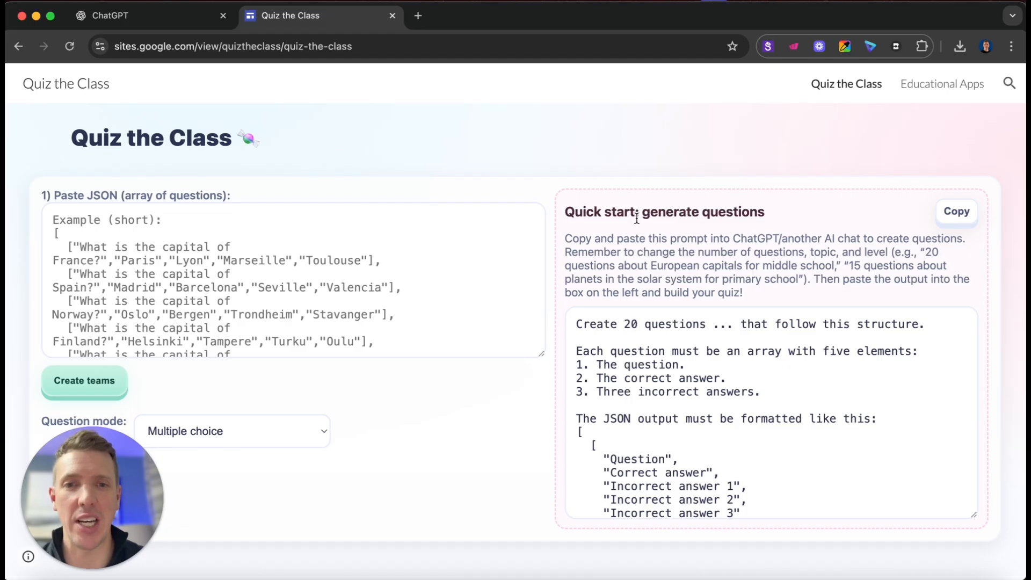
In Quiz the Class, read the Quick start instructions for generating and pasting questions, and examine the prompt's JSON structure
{"action": "left_click_drag", "start_coordinate": [567, 240], "coordinate": [868, 237]}
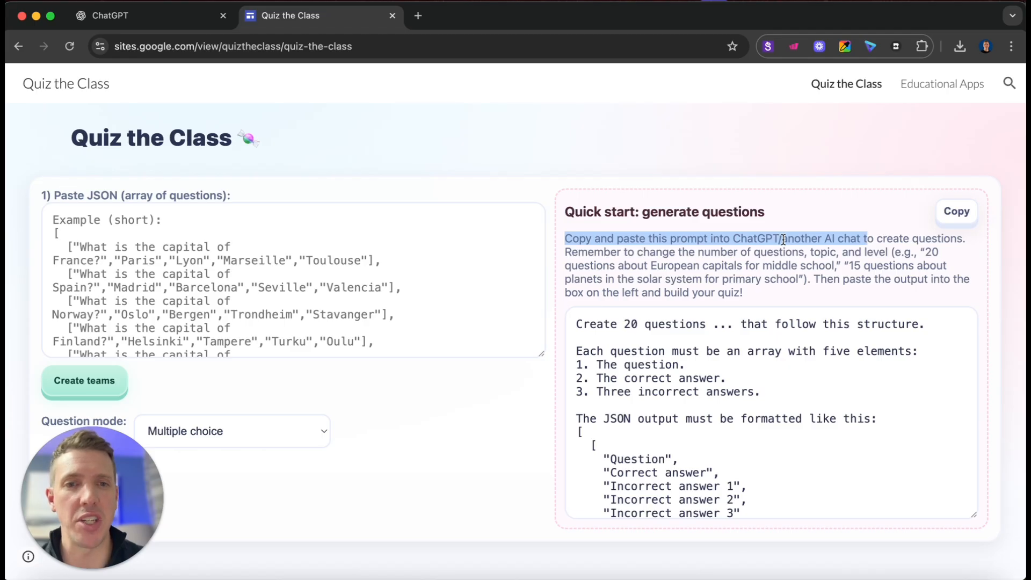
{"action": "left_click", "coordinate": [880, 238]}
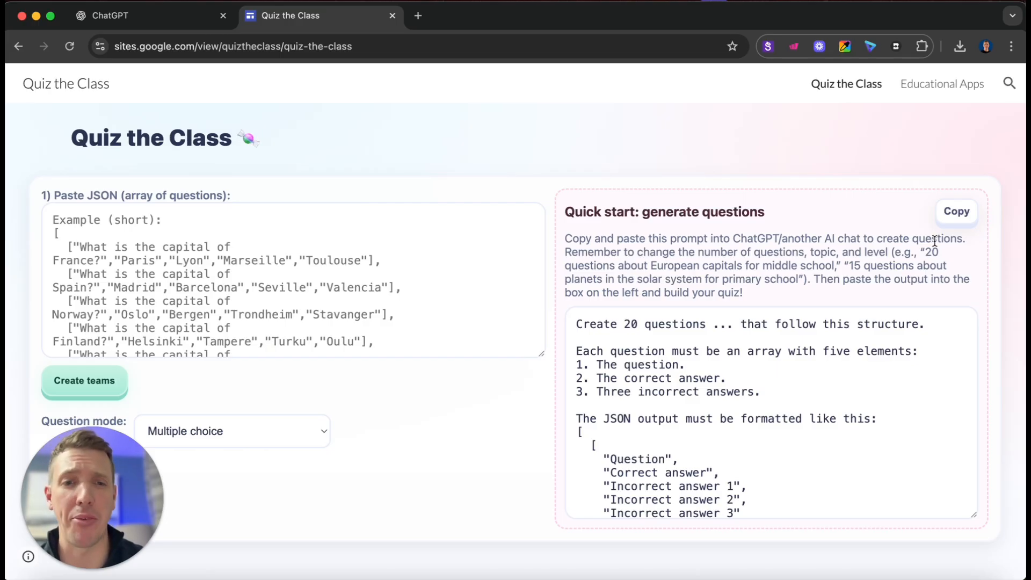
{"action": "left_click_drag", "start_coordinate": [565, 252], "coordinate": [888, 254]}
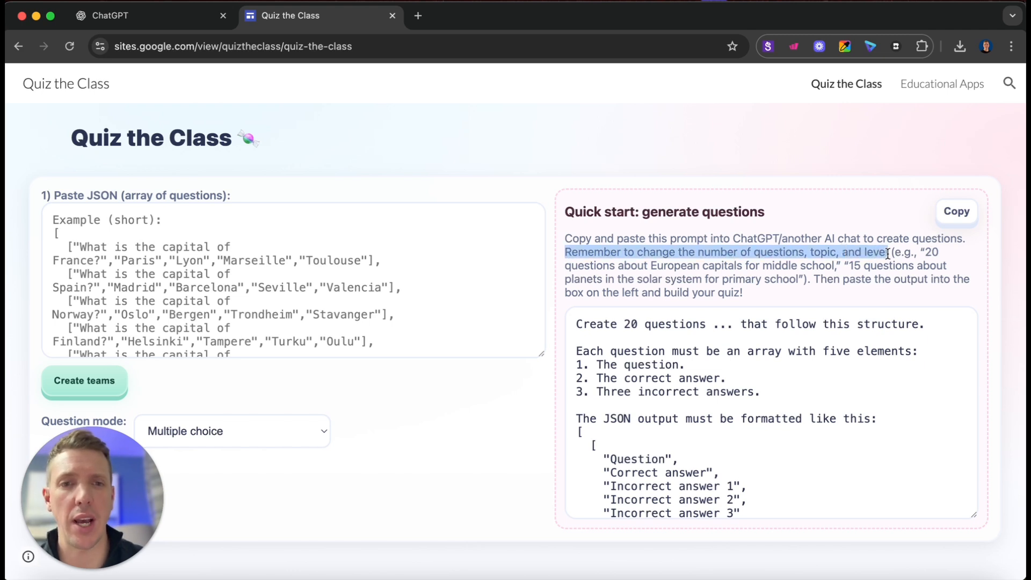
{"action": "left_click", "coordinate": [853, 265]}
{"action": "left_click_drag", "start_coordinate": [848, 265], "coordinate": [948, 266]}
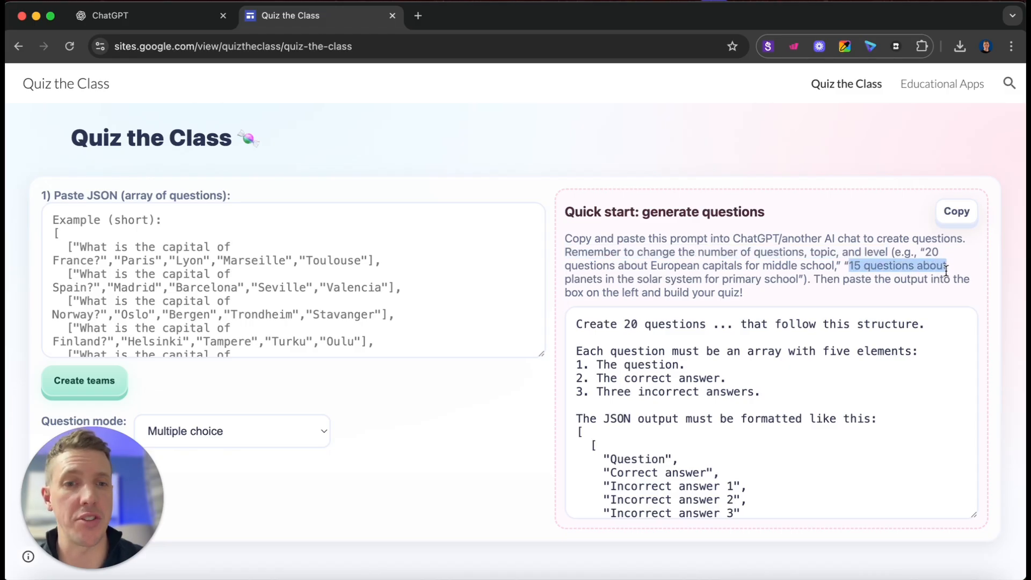
{"action": "left_click_drag", "start_coordinate": [565, 279], "coordinate": [801, 281]}
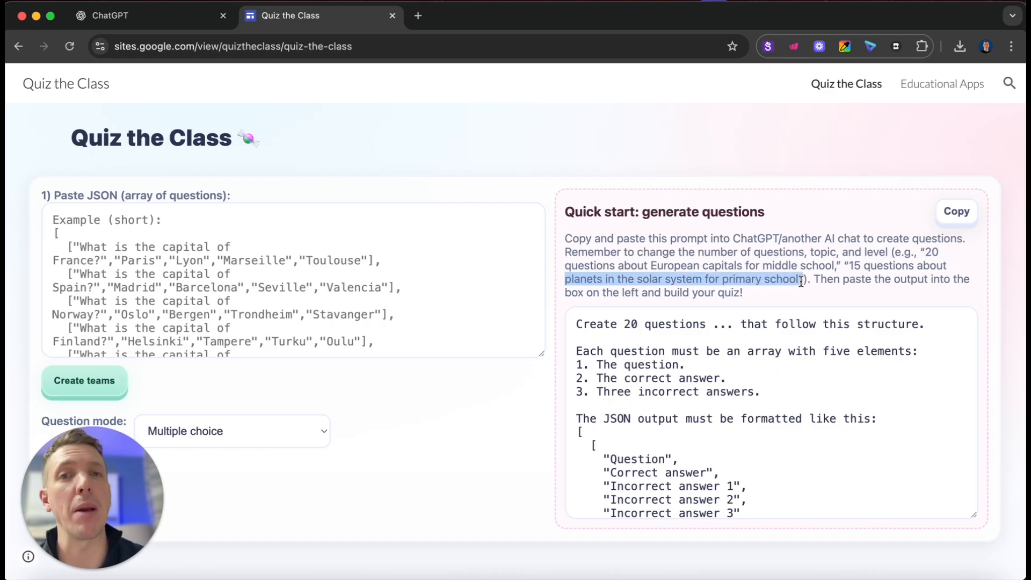
{"action": "left_click", "coordinate": [828, 282]}
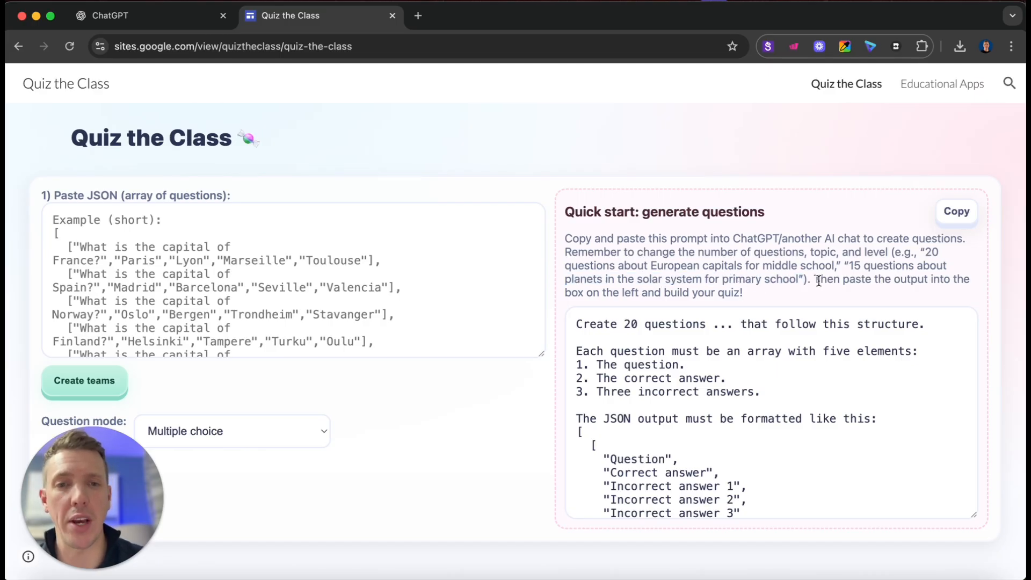
{"action": "left_click_drag", "start_coordinate": [818, 281], "coordinate": [971, 282]}
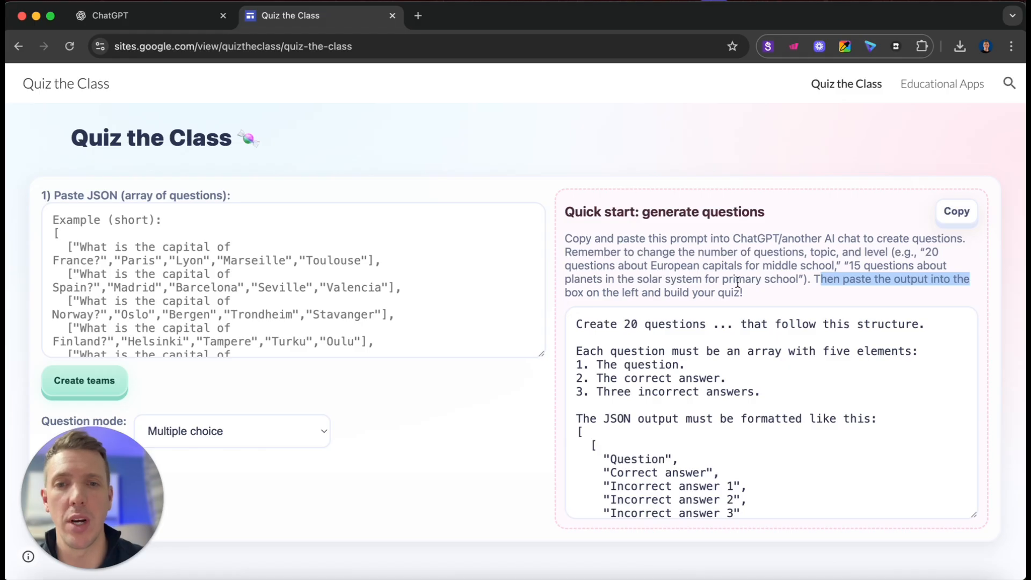
{"action": "left_click_drag", "start_coordinate": [591, 295], "coordinate": [747, 294]}
{"action": "left_click", "coordinate": [410, 276]}
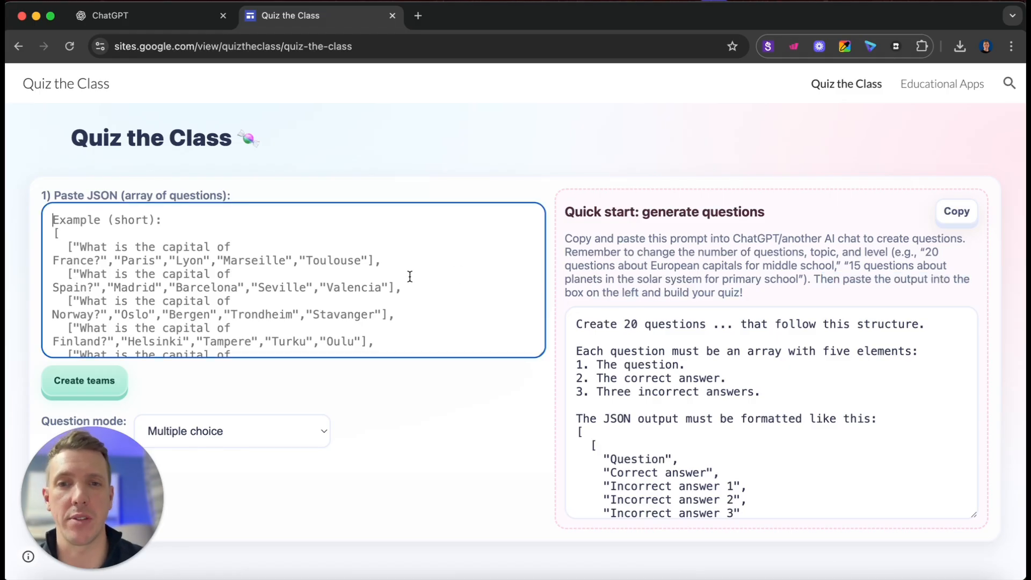
{"action": "scroll", "coordinate": [606, 312], "scroll_direction": "down", "scroll_amount": 10}
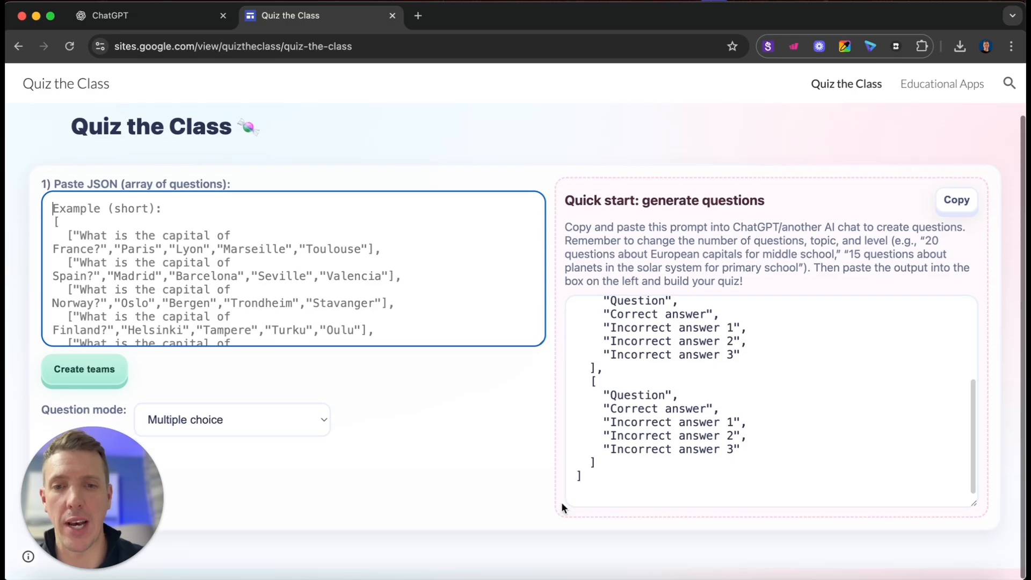
Copy the whole question-generation prompt from Quiz the Class and paste it into a new ChatGPT message
{"action": "left_click_drag", "start_coordinate": [589, 480], "coordinate": [572, 277]}
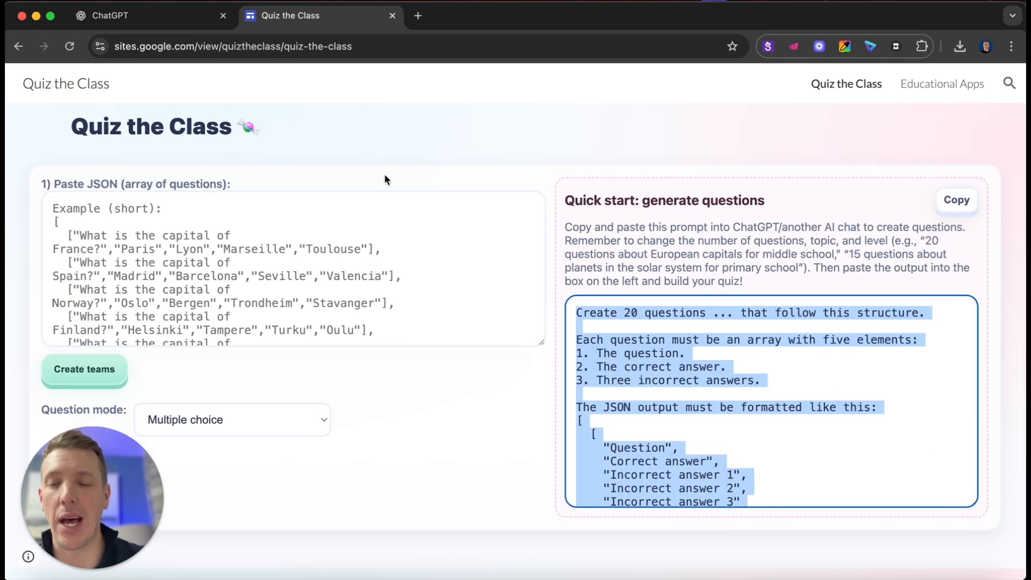
{"action": "left_click", "coordinate": [175, 23]}
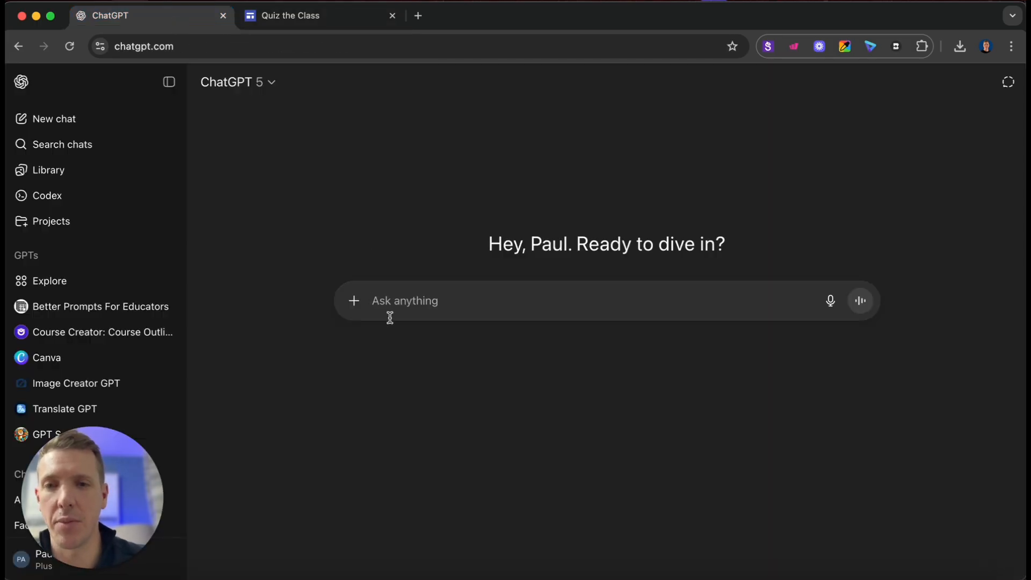
{"action": "key", "text": "super+v"}
{"action": "scroll", "coordinate": [469, 368], "scroll_direction": "up", "scroll_amount": 10}
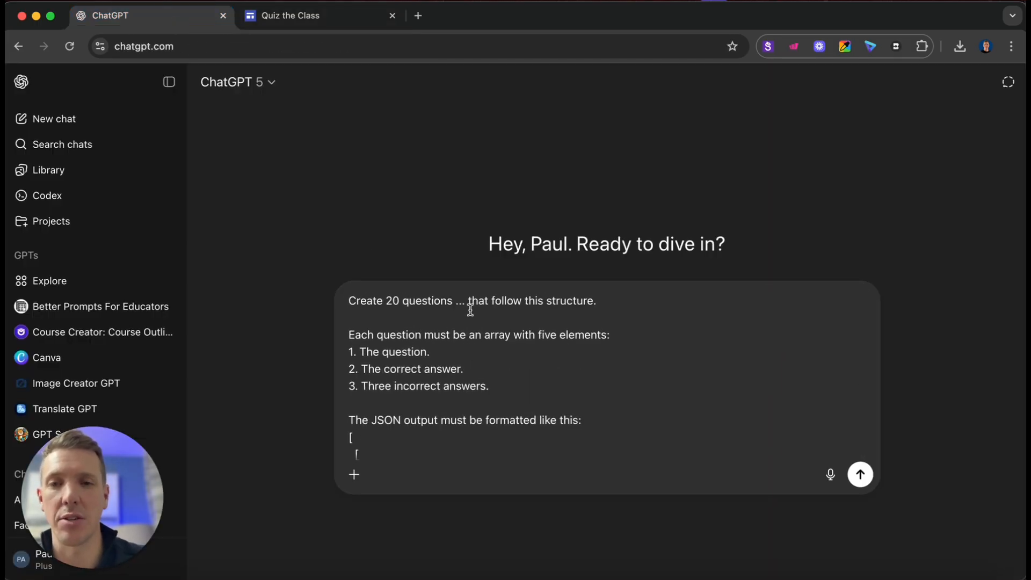
Replace the ellipsis in the prompt's first line with "about why the Vikings settled in Britain for a year 5 primary school class in the UK"
{"action": "left_click", "coordinate": [465, 302]}
{"action": "key", "text": "BackSpace"}
{"action": "key", "text": "BackSpace"}
{"action": "key", "text": "BackSpace"}
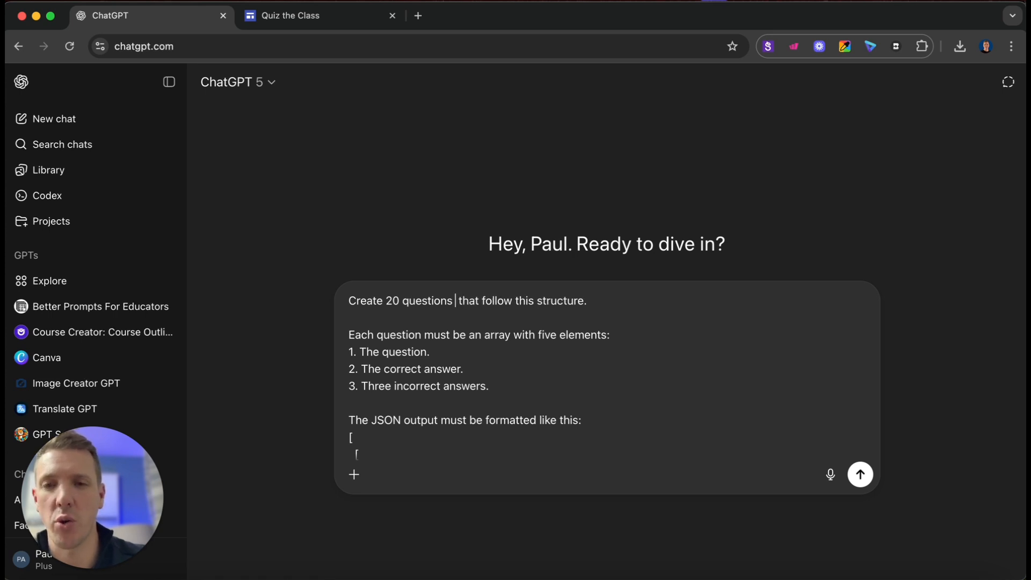
{"action": "type", "text": "about why t"}
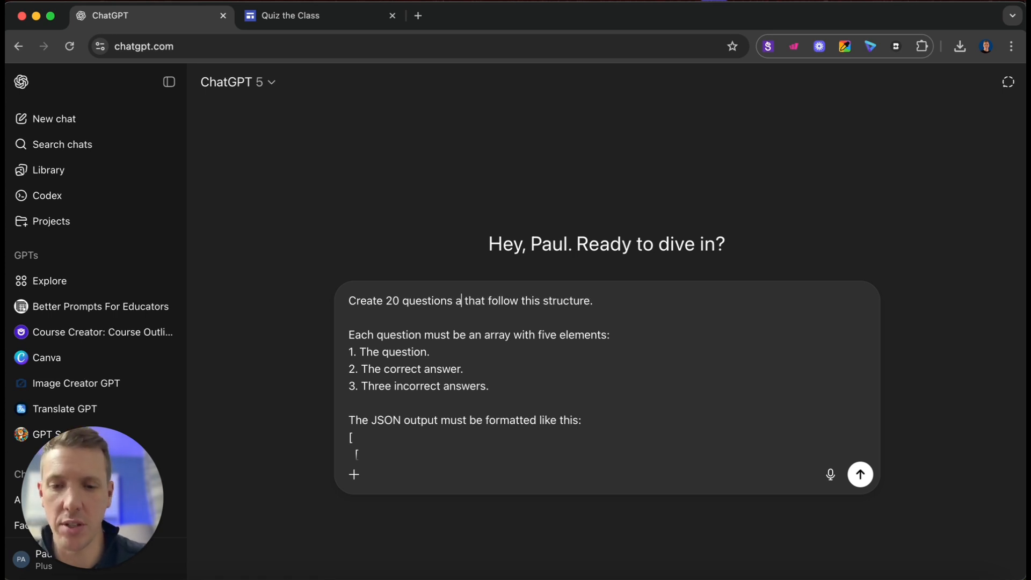
{"action": "type", "text": "he V"}
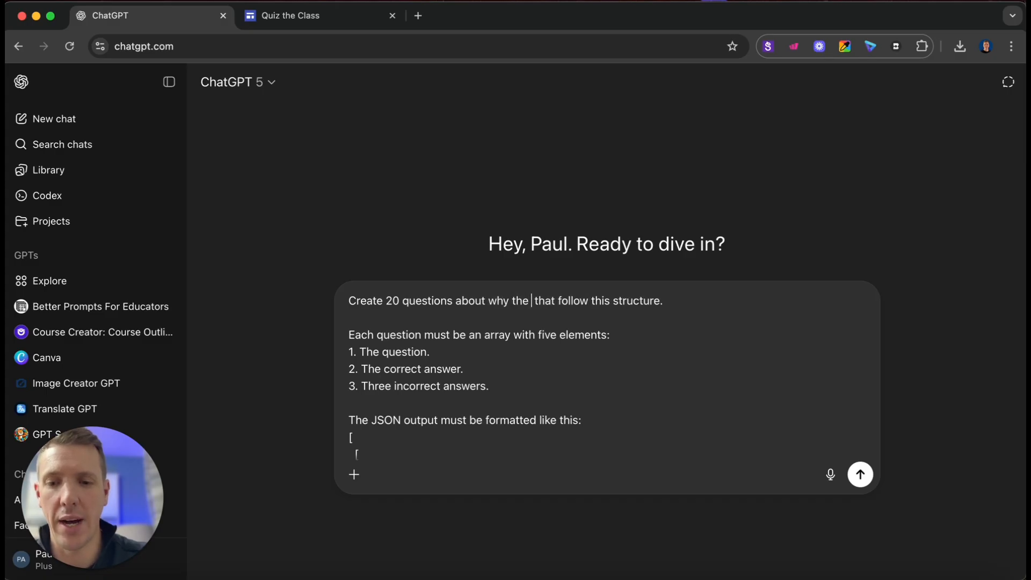
{"action": "type", "text": "ings sew"}
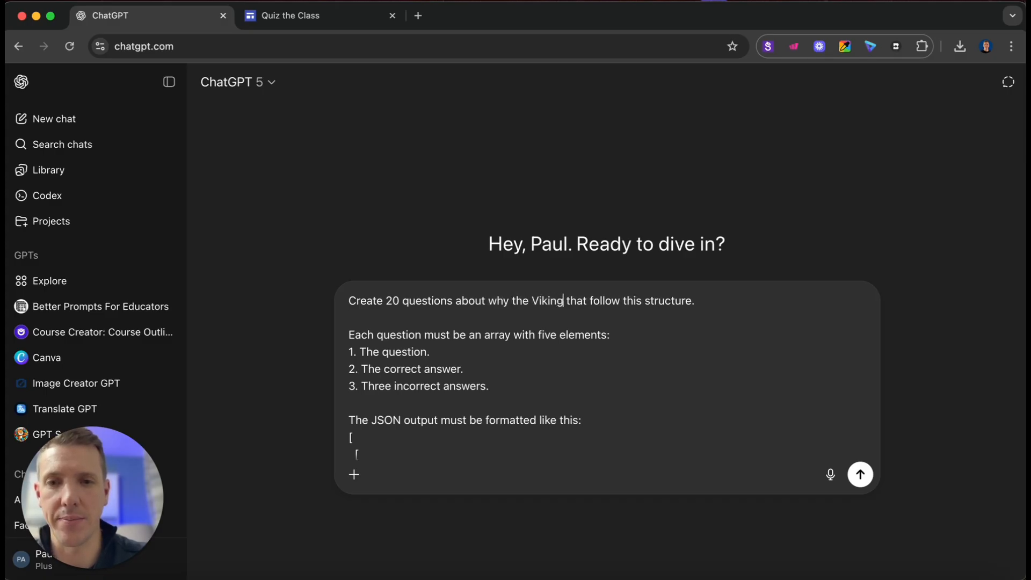
{"action": "type", "text": "ttl"}
{"action": "key", "text": "BackSpace"}
{"action": "key", "text": "BackSpace"}
{"action": "key", "text": "BackSpace"}
{"action": "key", "text": "BackSpace"}
{"action": "type", "text": "ttled in Brit"}
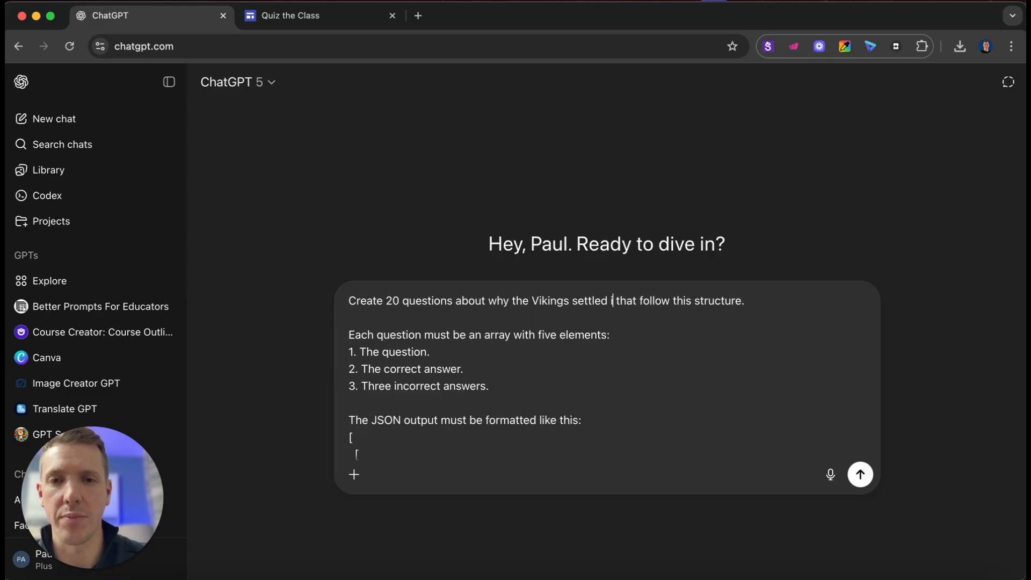
{"action": "type", "text": "ain for"}
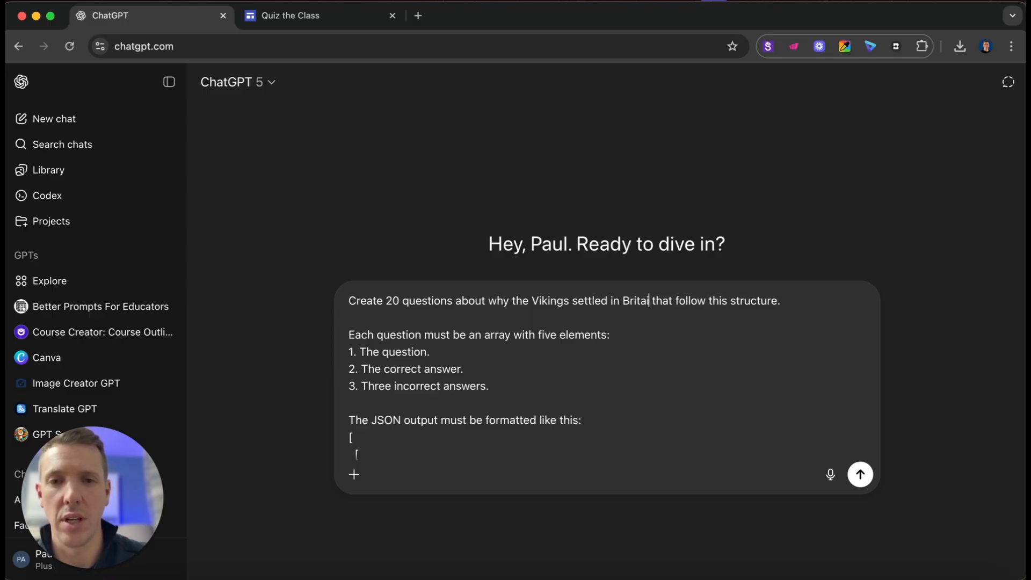
{"action": "type", "text": " a year 5"}
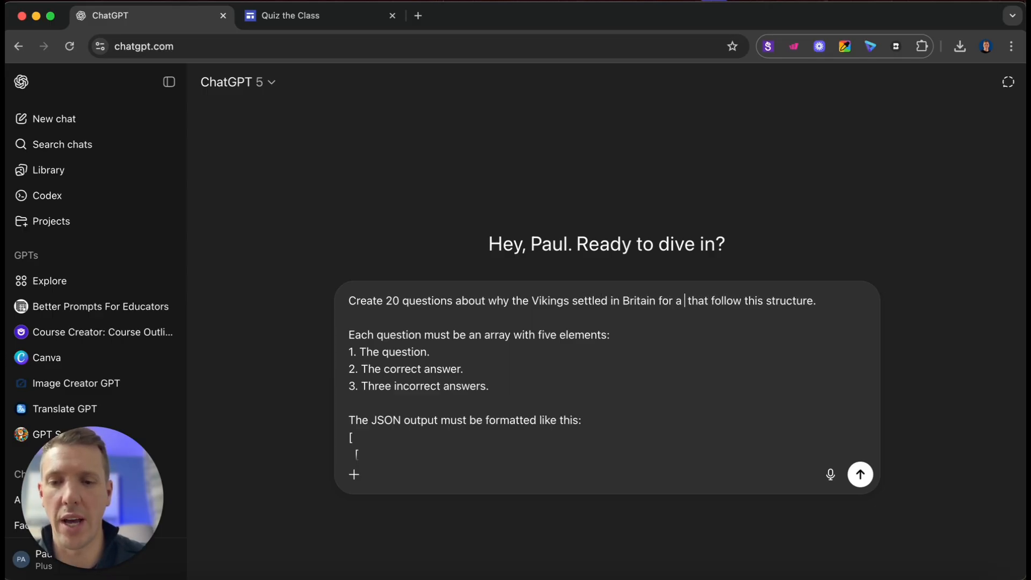
{"action": "type", "text": " primary sch"}
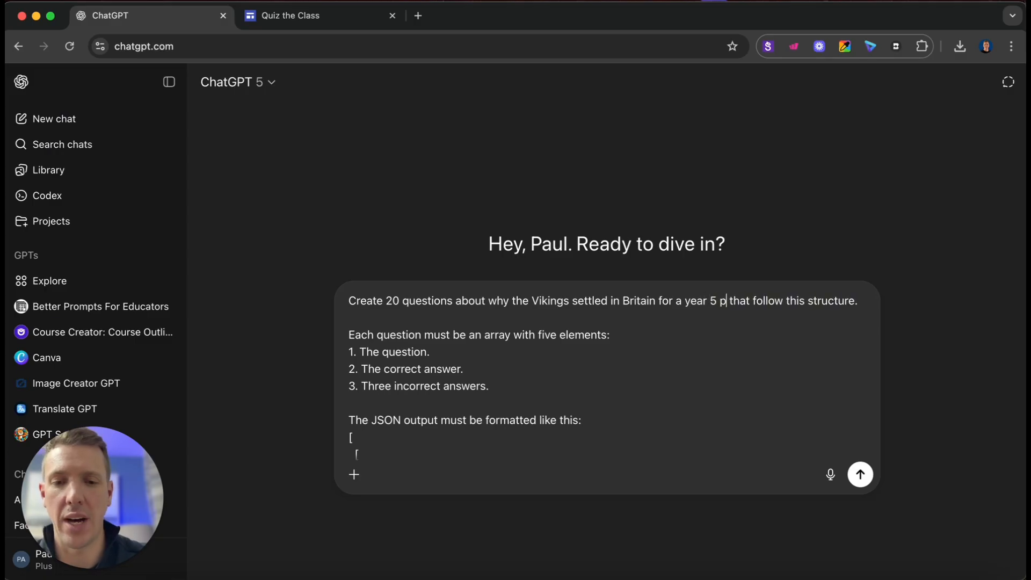
{"action": "type", "text": "ool cla"}
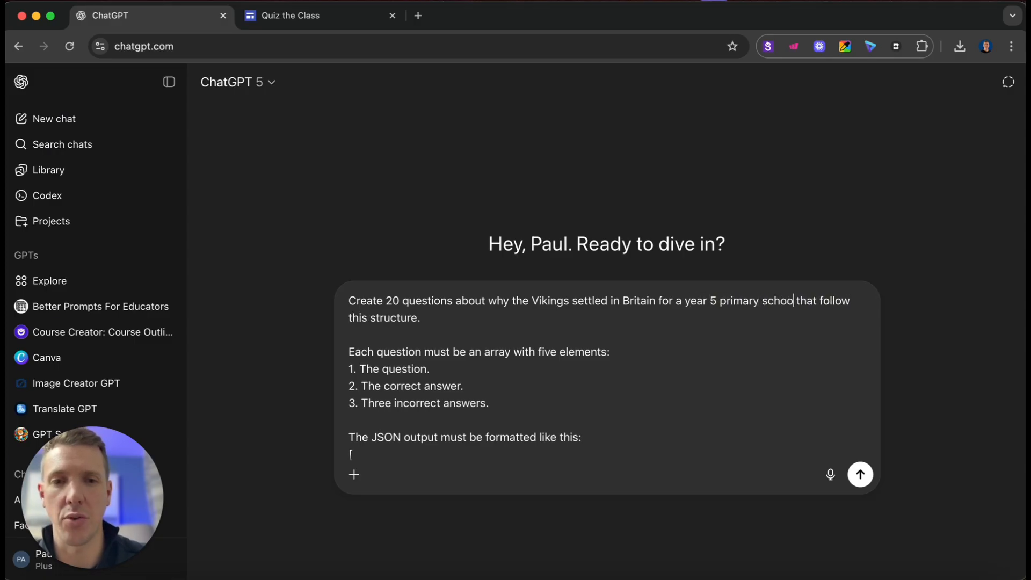
{"action": "type", "text": "ss in the U"}
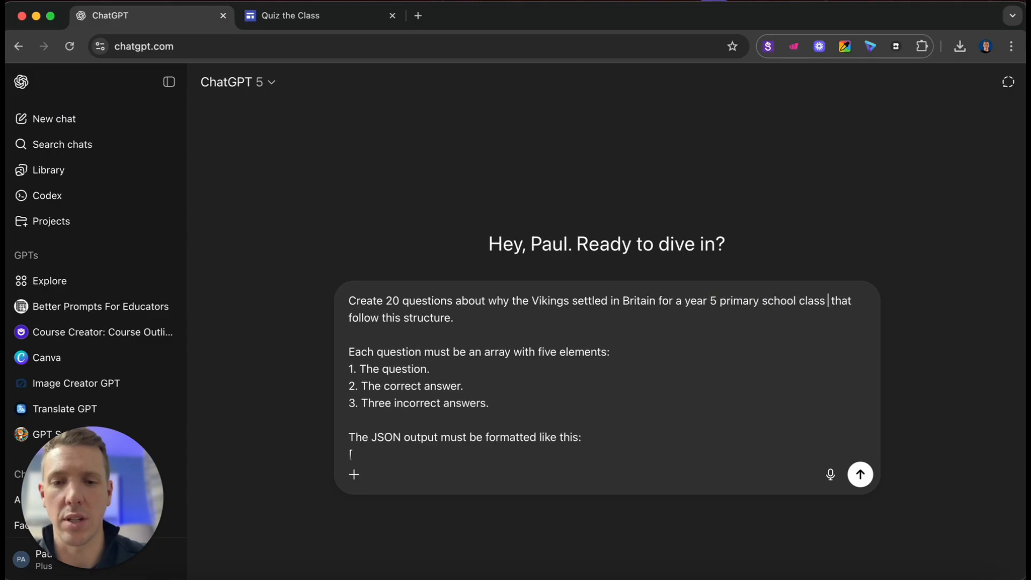
{"action": "type", "text": "K"}
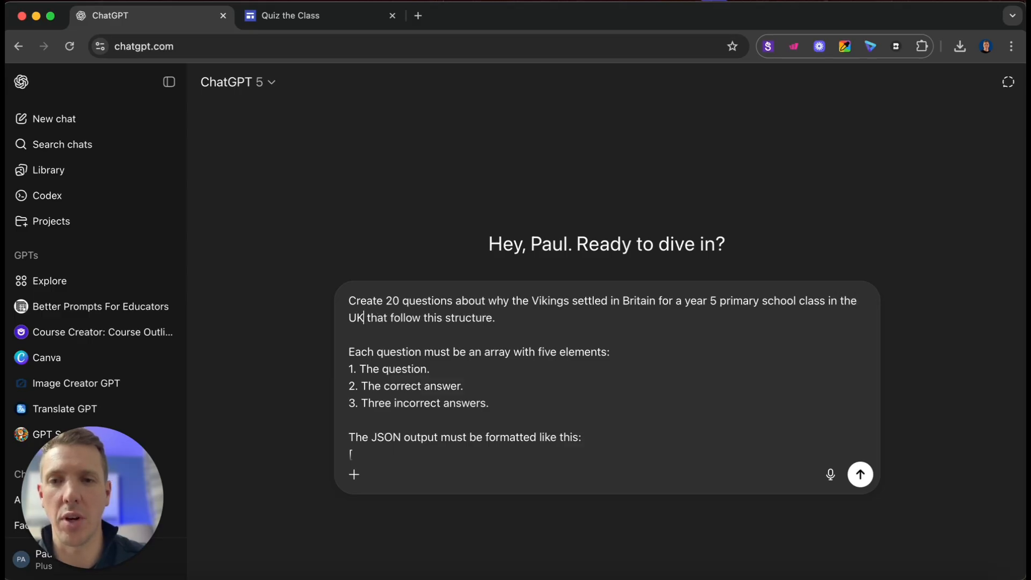
Change "follow" to "follows" in the prompt's opening sentence and submit the prompt
{"action": "left_click", "coordinate": [422, 318]}
{"action": "type", "text": "s"}
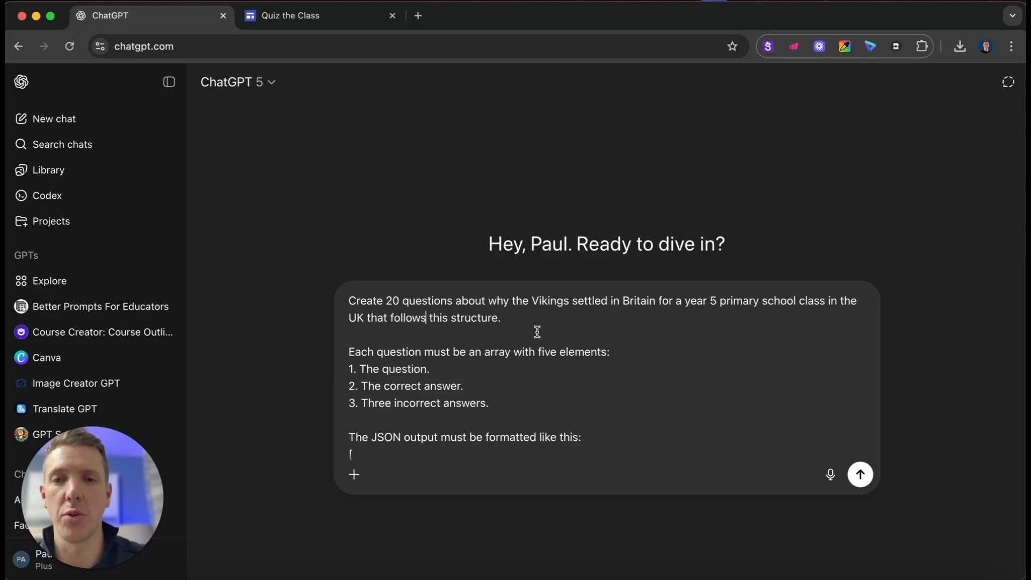
{"action": "left_click", "coordinate": [860, 475]}
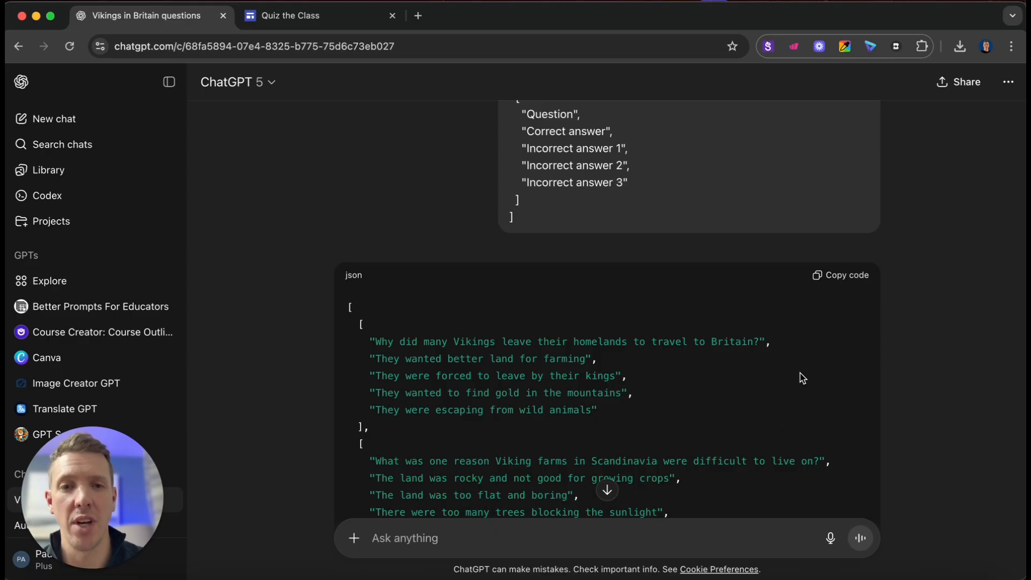
Copy the generated JSON code into the question box in Quiz the Class and proceed to team creation
{"action": "left_click", "coordinate": [841, 277]}
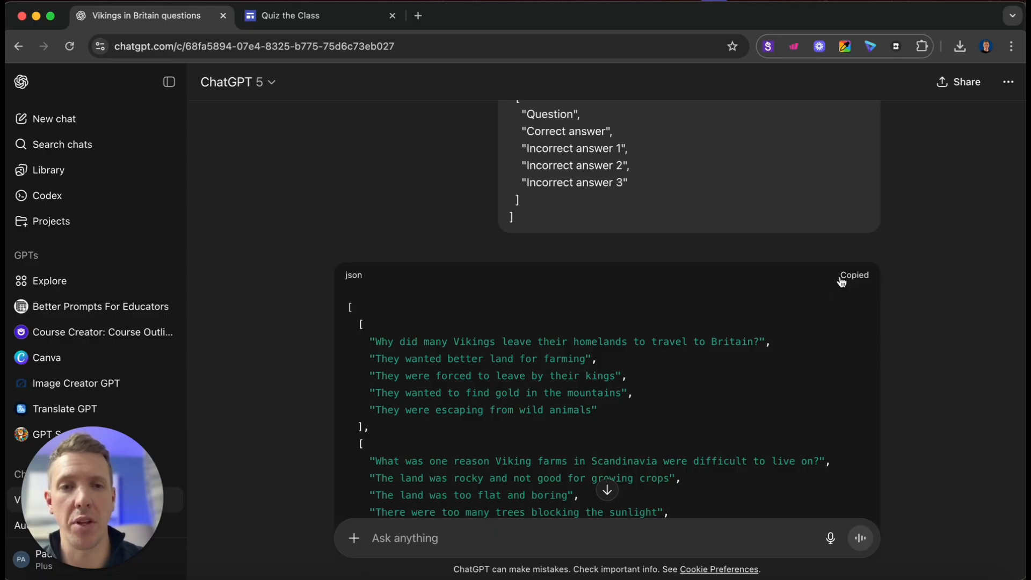
{"action": "left_click", "coordinate": [327, 25]}
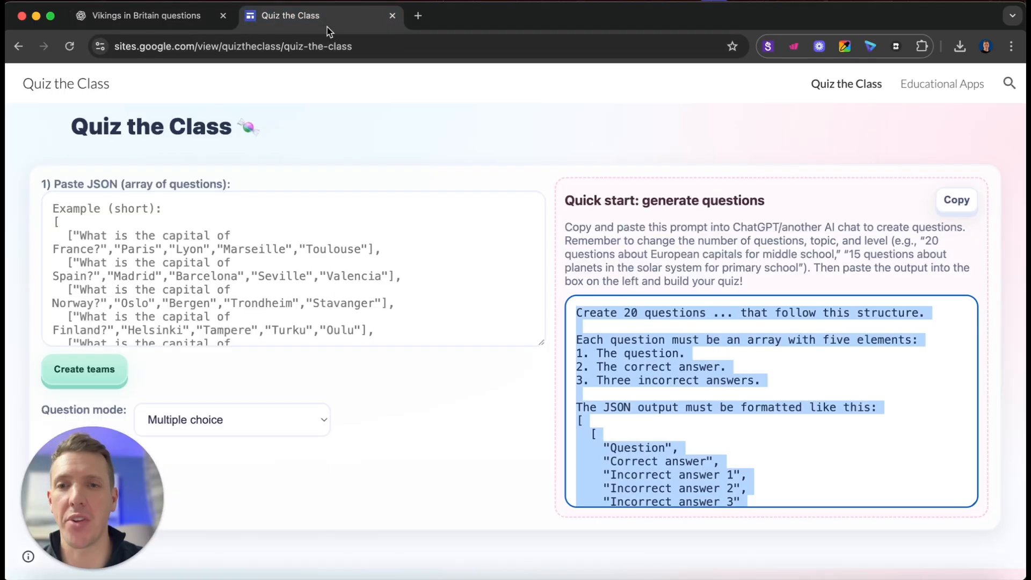
{"action": "left_click", "coordinate": [235, 222]}
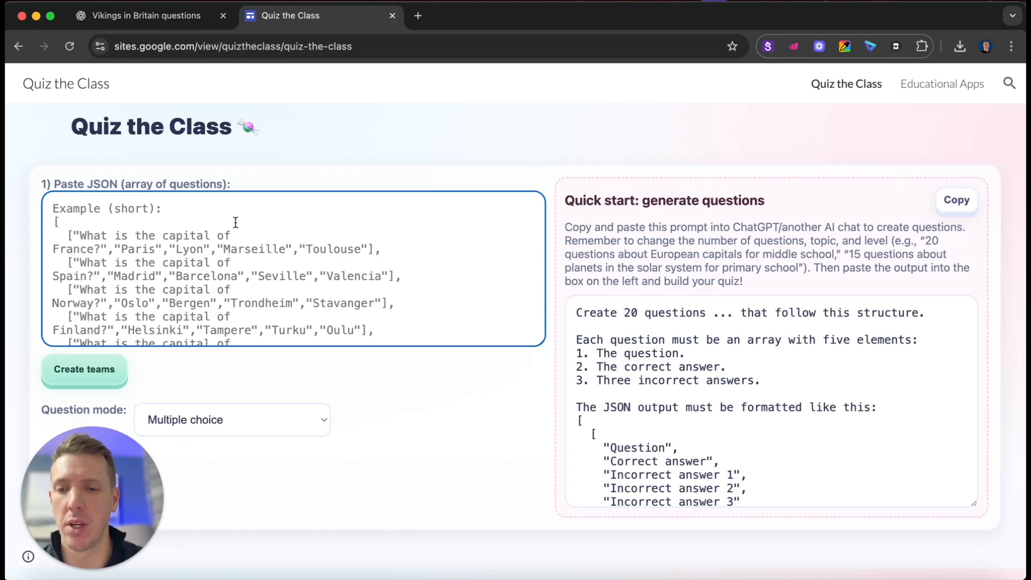
{"action": "key", "text": "super+v"}
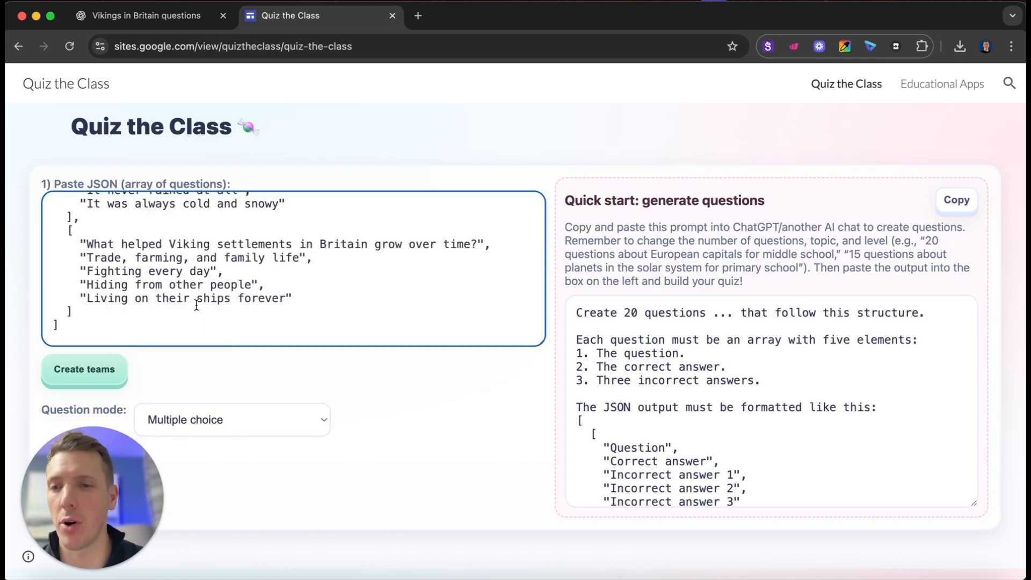
{"action": "left_click", "coordinate": [79, 383]}
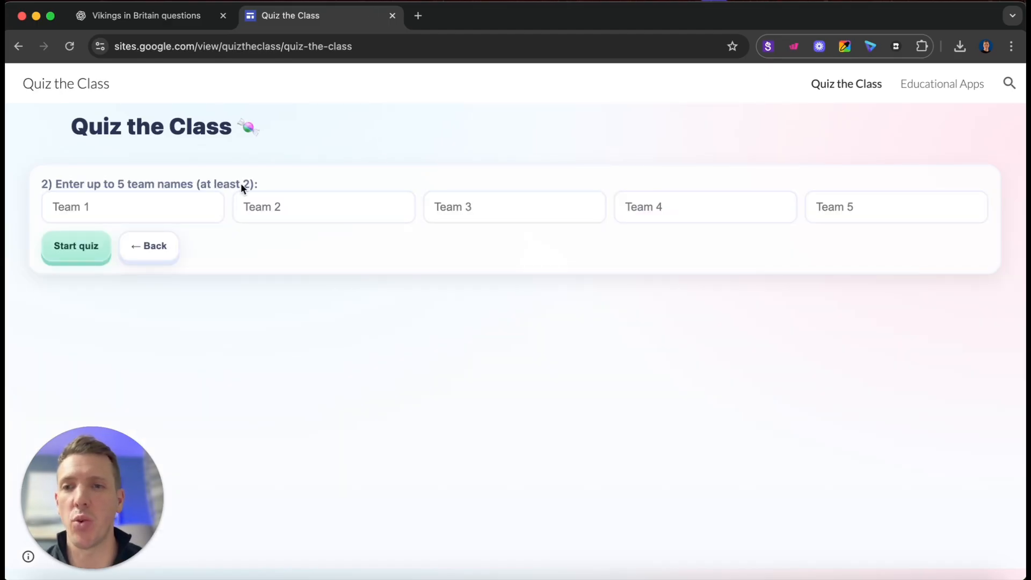
Name the five teams Blue, Yellow, Pink, Purple and Orange, and start the quiz
{"action": "left_click", "coordinate": [186, 208]}
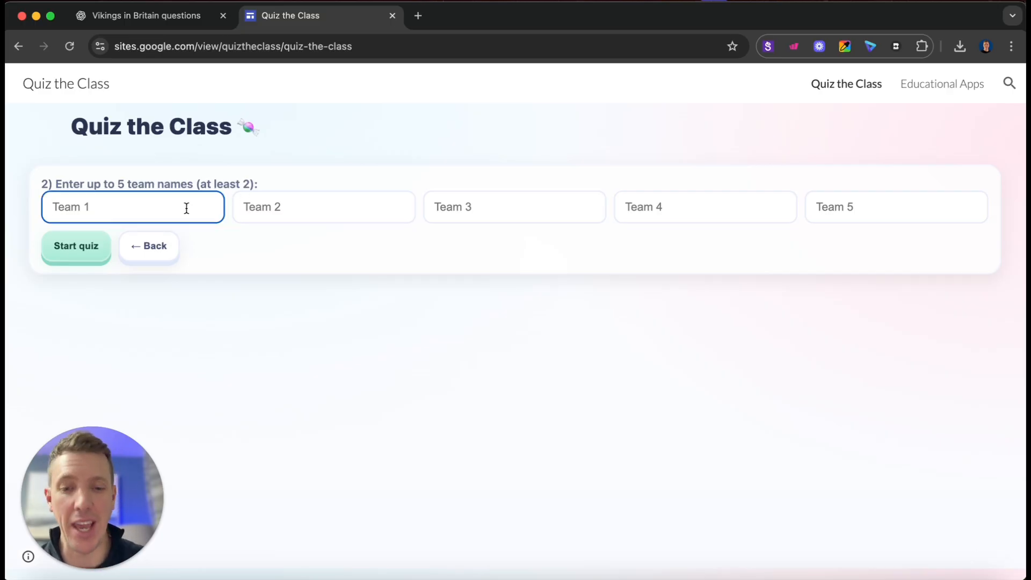
{"action": "type", "text": "Blue"}
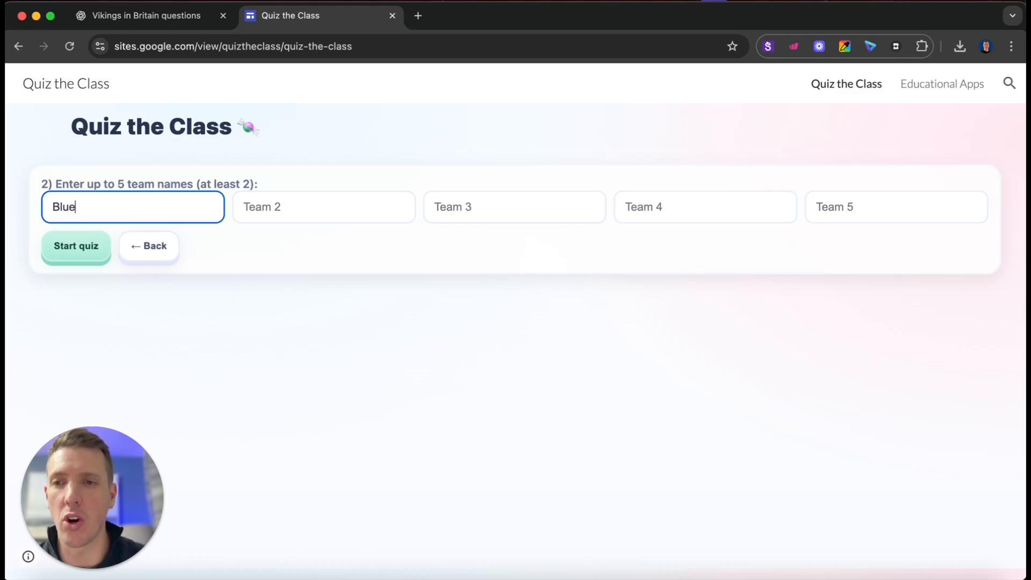
{"action": "key", "text": "Tab"}
{"action": "type", "text": "Yel"}
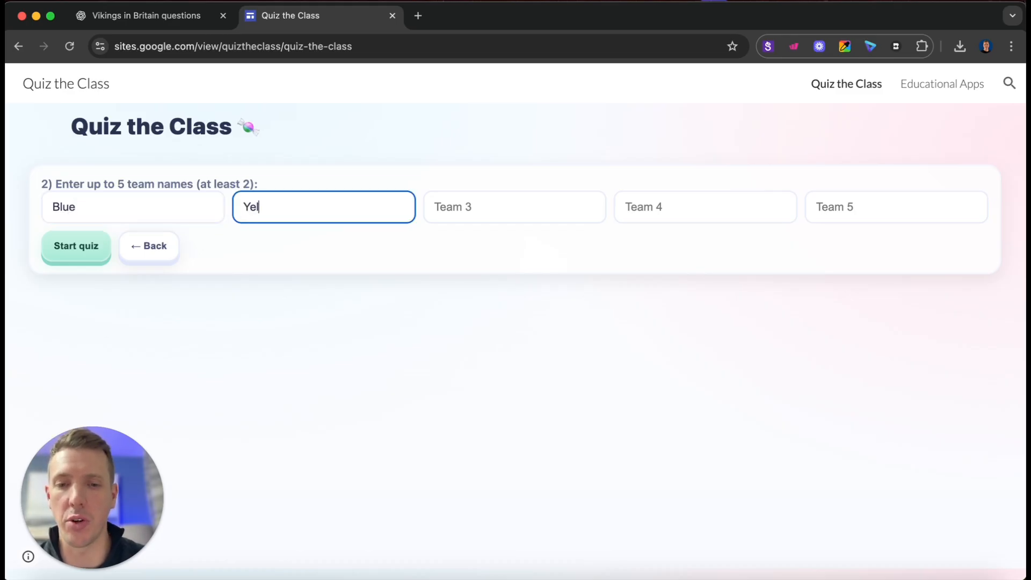
{"action": "type", "text": "low"}
{"action": "key", "text": "Tab"}
{"action": "type", "text": "Pink"}
{"action": "key", "text": "Tab"}
{"action": "type", "text": "Purple"}
{"action": "key", "text": "Tab"}
{"action": "type", "text": "Orange"}
{"action": "left_click", "coordinate": [89, 251]}
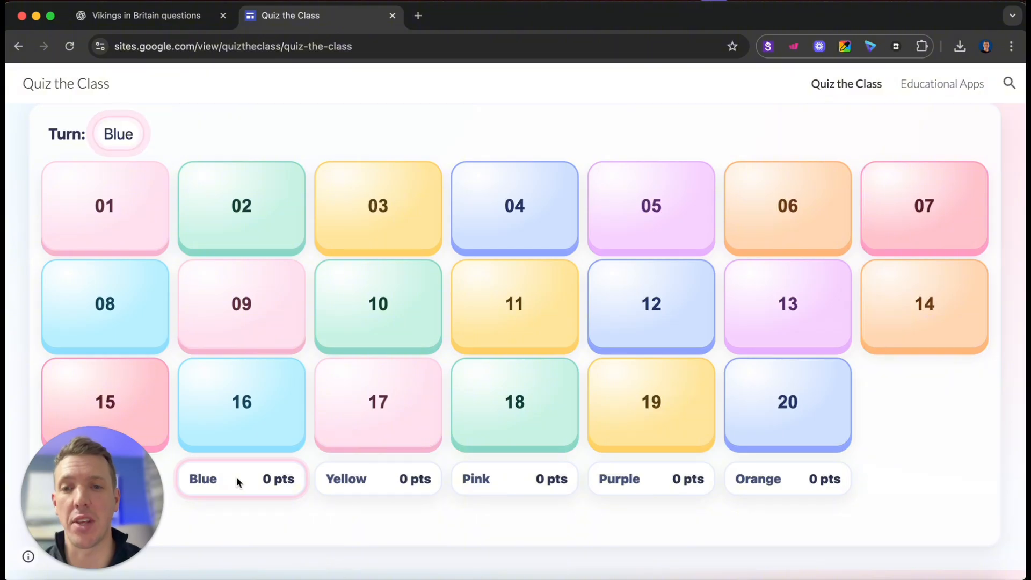
Play the first three team turns with questions 10, 12 and 18, answering Farmer for Blue and High mountains with snow for Pink
{"action": "left_click", "coordinate": [380, 309]}
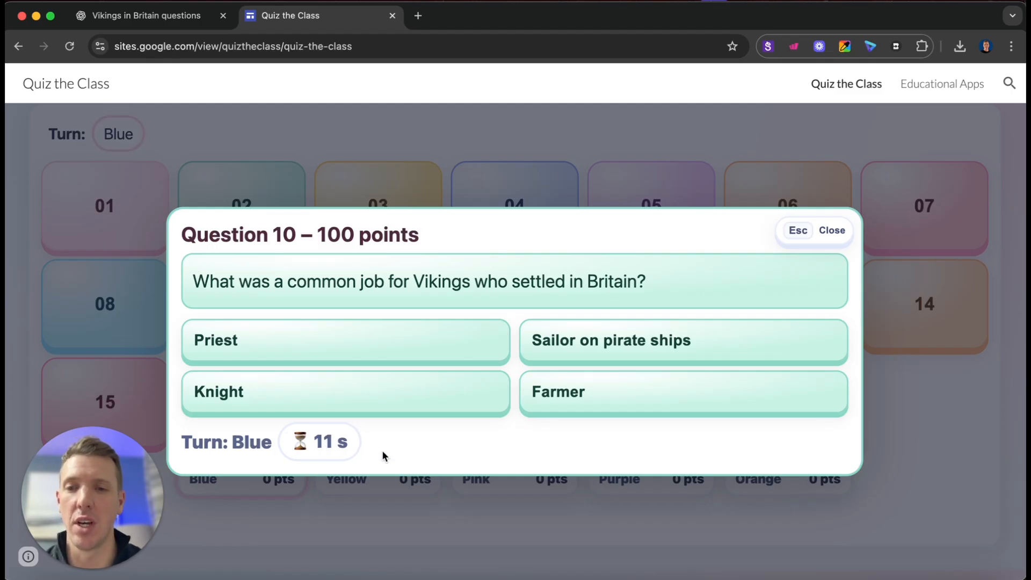
{"action": "left_click", "coordinate": [543, 392]}
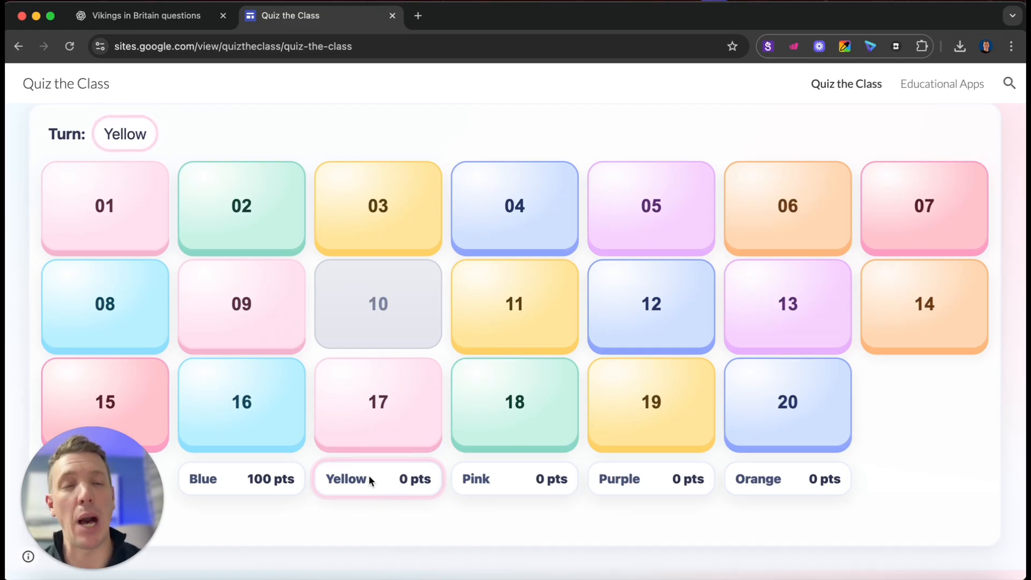
{"action": "left_click", "coordinate": [641, 303]}
{"action": "left_click", "coordinate": [613, 334]}
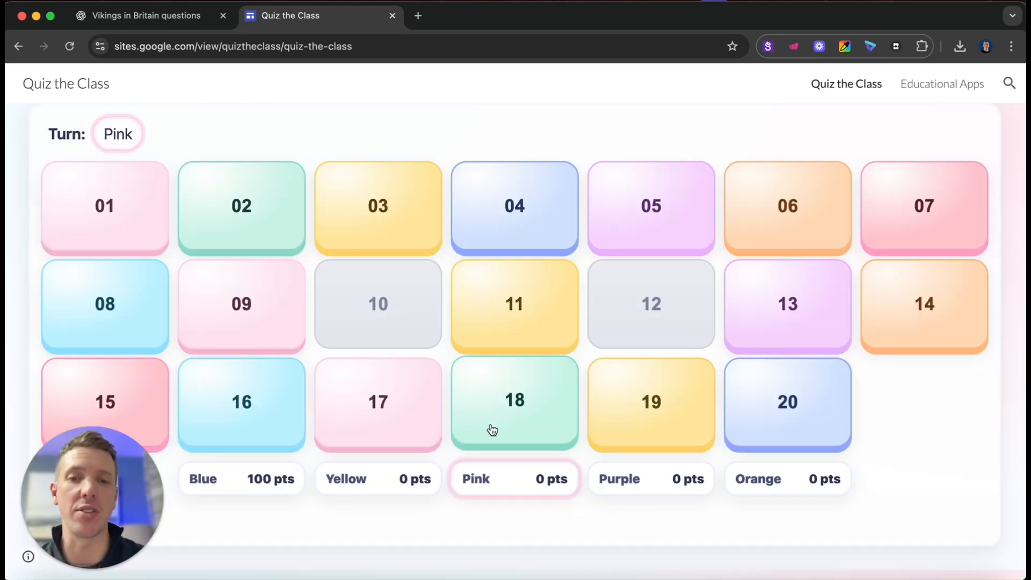
{"action": "left_click", "coordinate": [517, 409]}
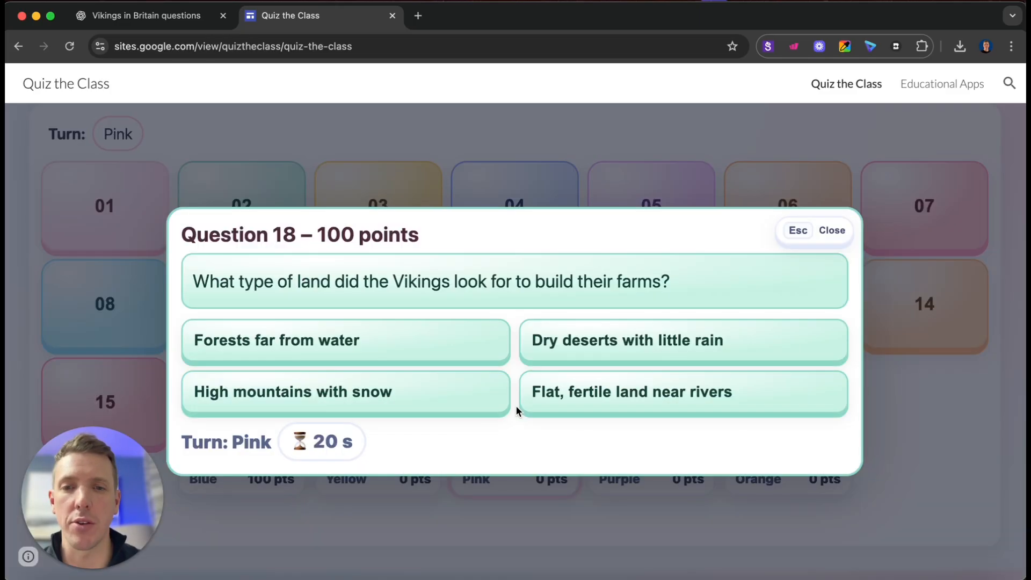
{"action": "left_click", "coordinate": [483, 412]}
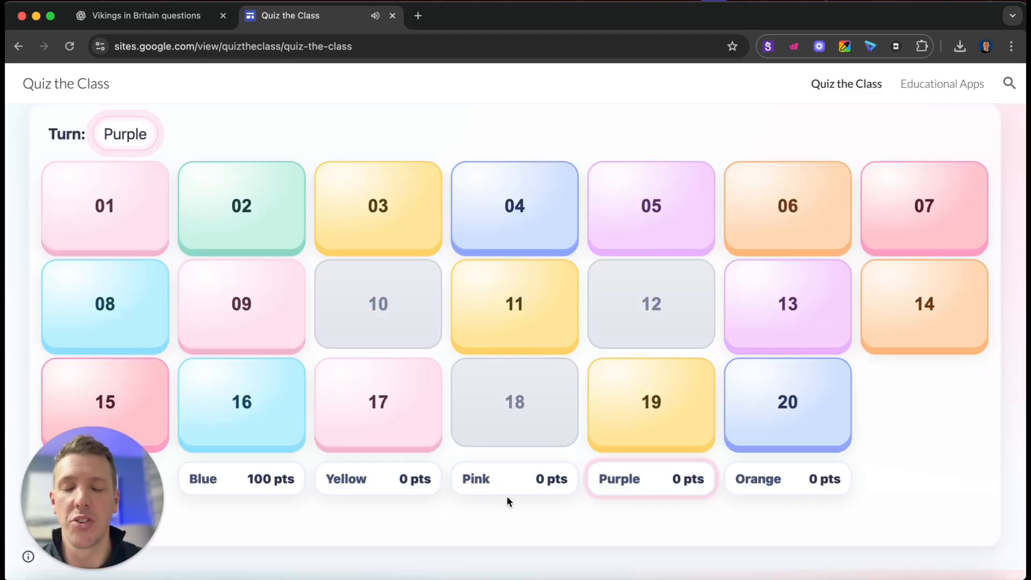